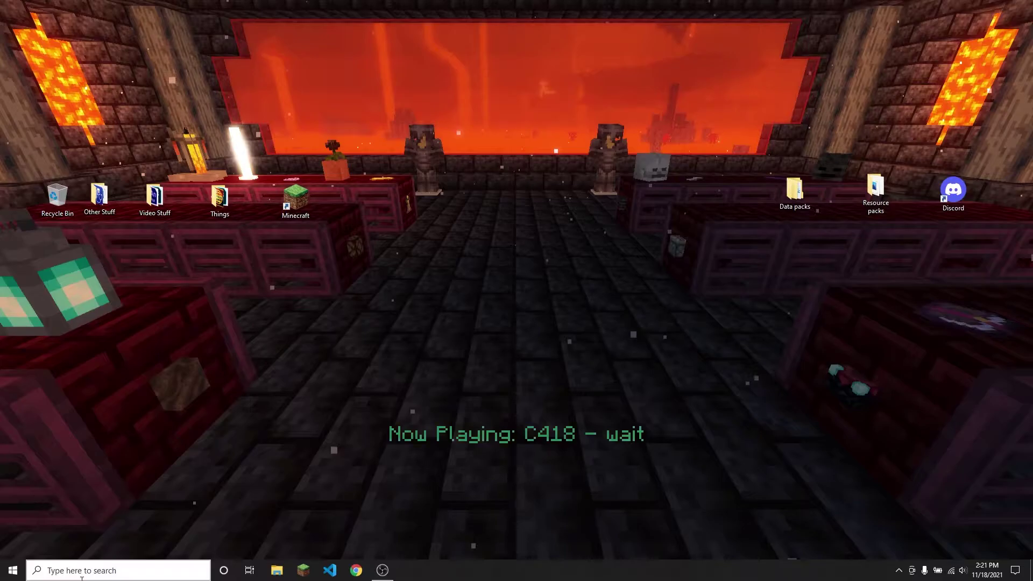
# Step: Search %AppData% and open the .minecraft folder inside AppData Roaming
pyautogui.click(137, 571)
pyautogui.write('%App')
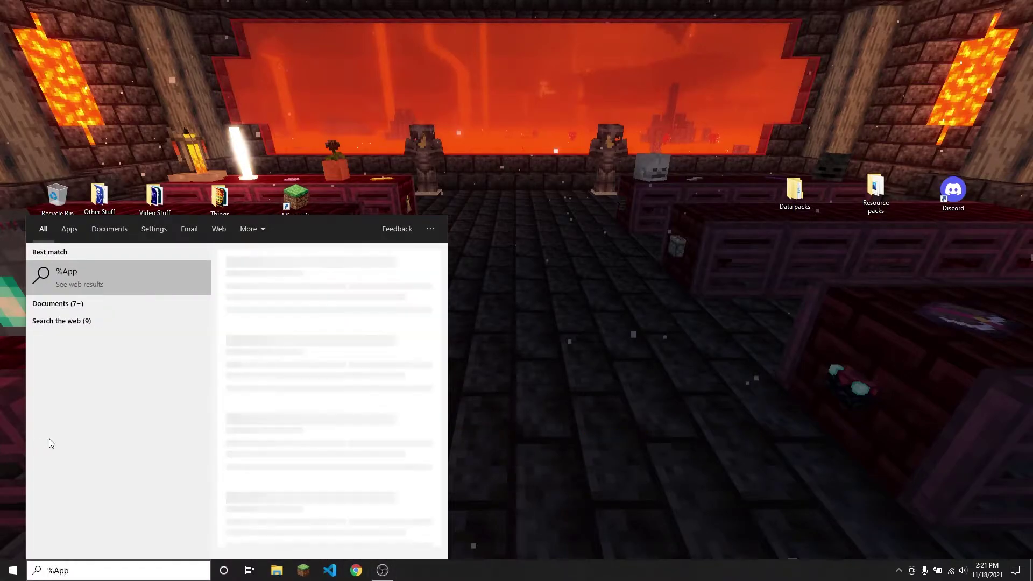
pyautogui.write('Data%')
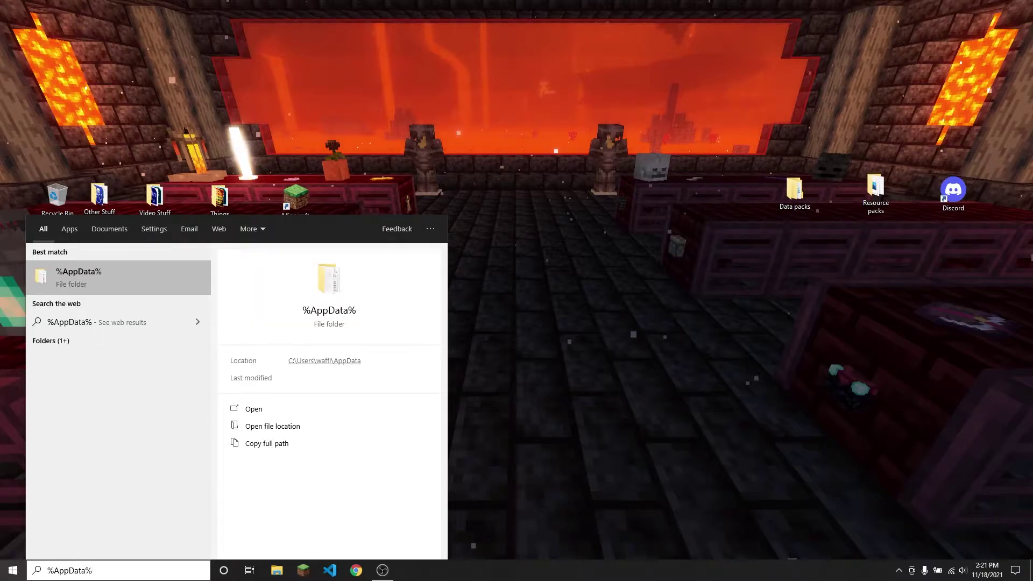
pyautogui.click(60, 276)
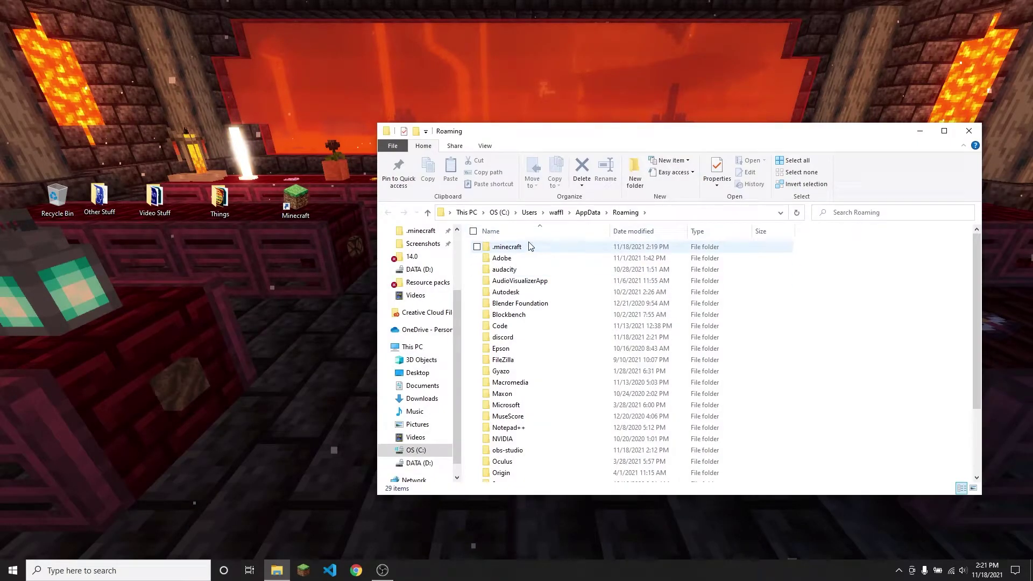
pyautogui.doubleClick(530, 245)
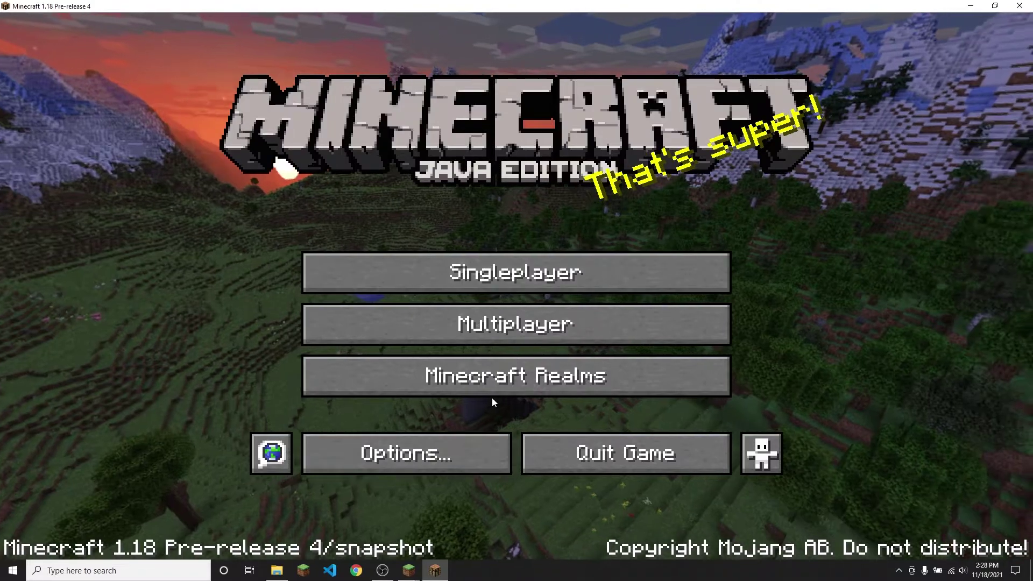
# Step: Open the resource packs folder from Minecraft's Options > Resource Packs, then go up to .minecraft
pyautogui.click(473, 454)
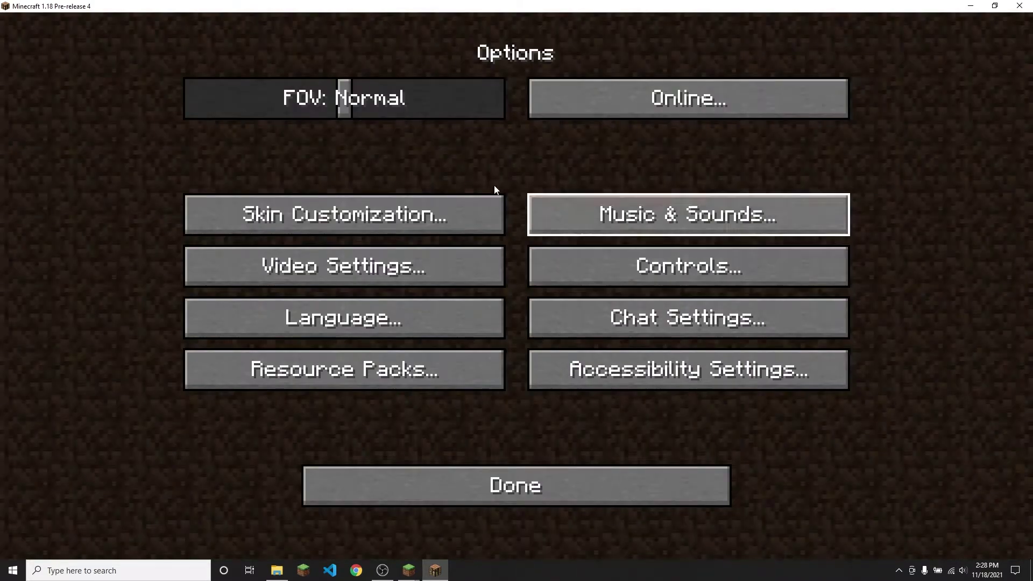
pyautogui.click(356, 364)
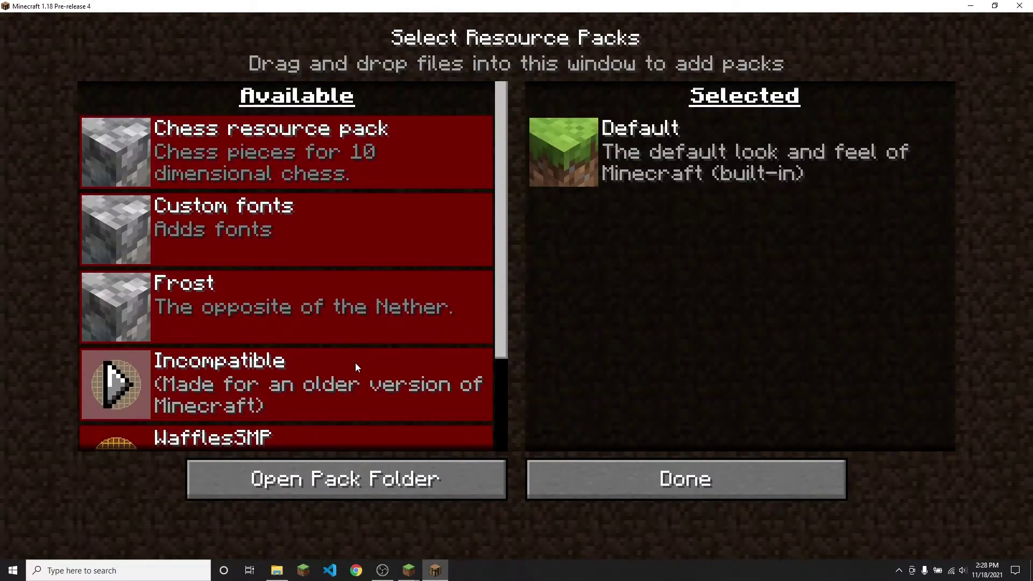
pyautogui.click(329, 488)
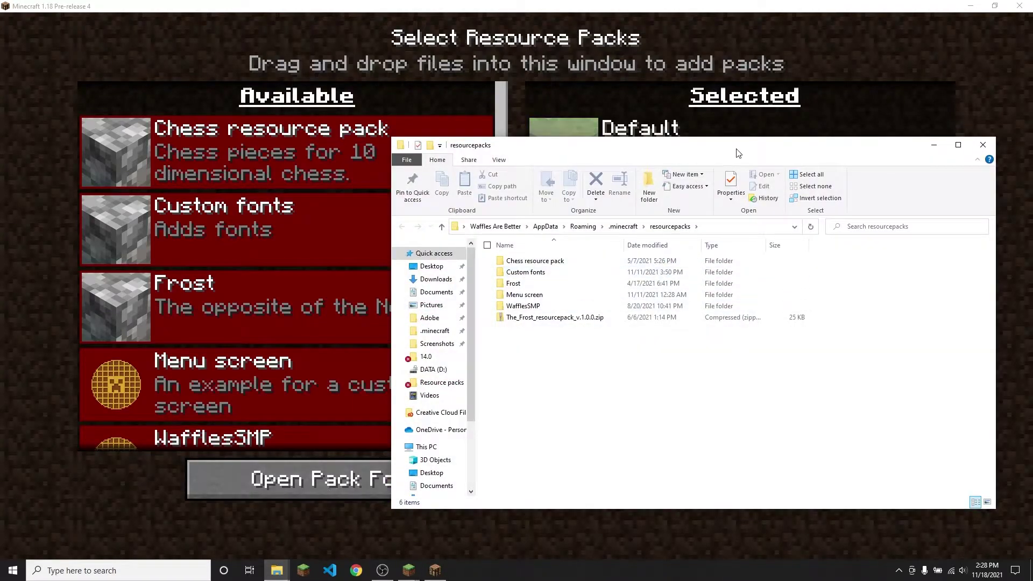
pyautogui.moveTo(737, 153); pyautogui.dragTo(461, 135)
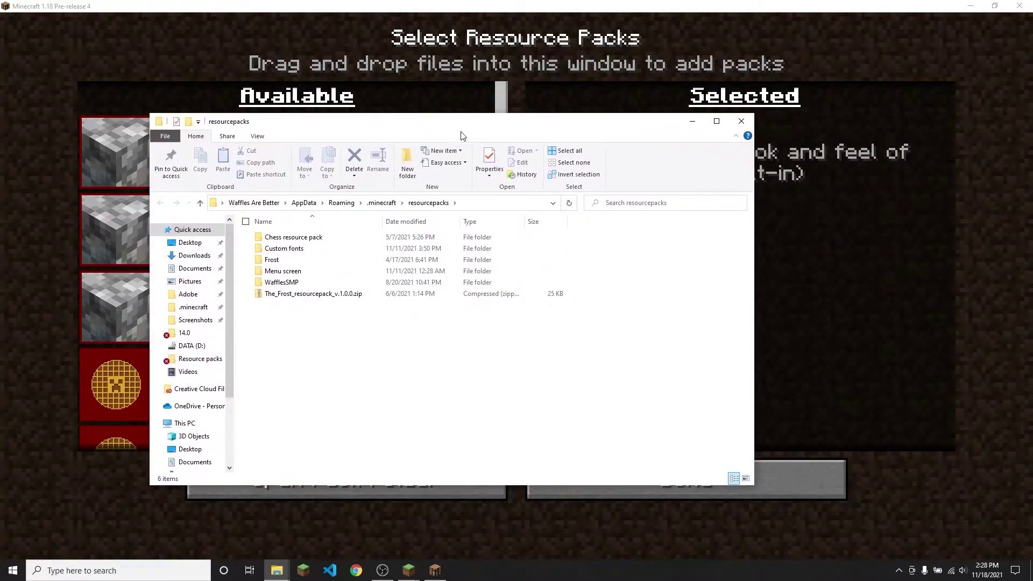
pyautogui.click(371, 205)
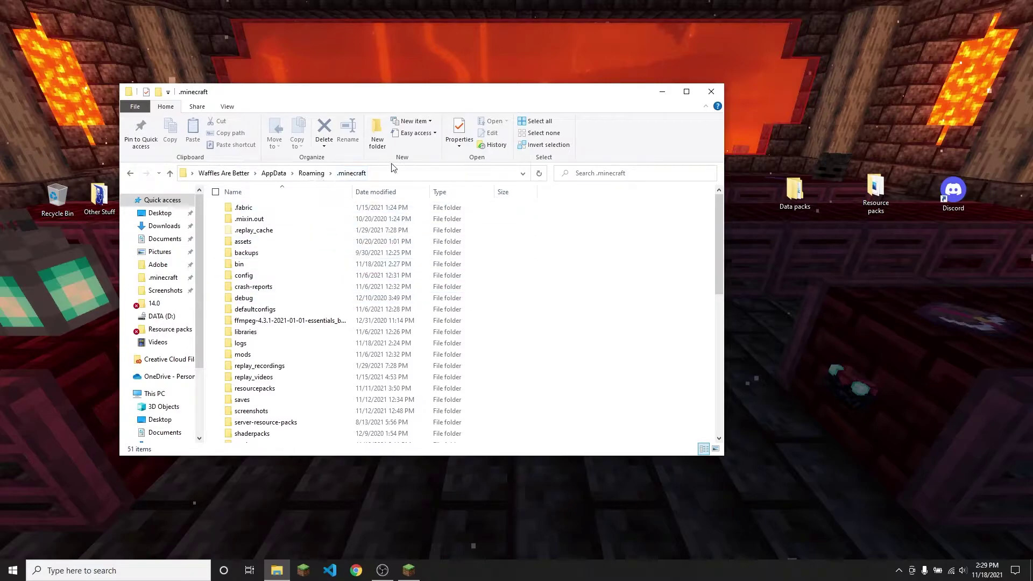
# Step: Open the versions folder, inspect the 1.18-pre4 version folder, and return
pyautogui.scroll(-1, 342, 204)
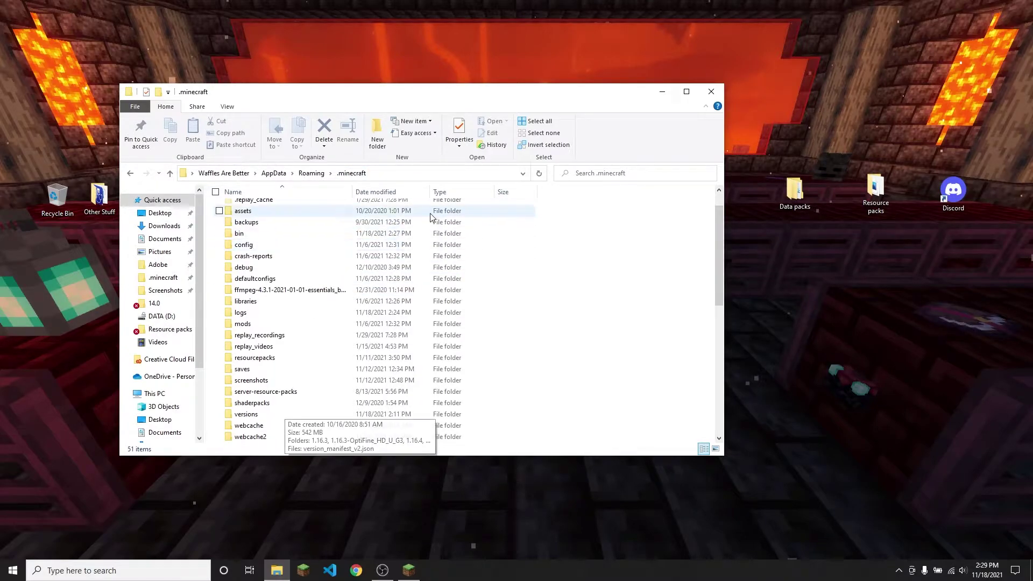
pyautogui.click(270, 417)
pyautogui.doubleClick(270, 418)
pyautogui.scroll(-10, 396, 317)
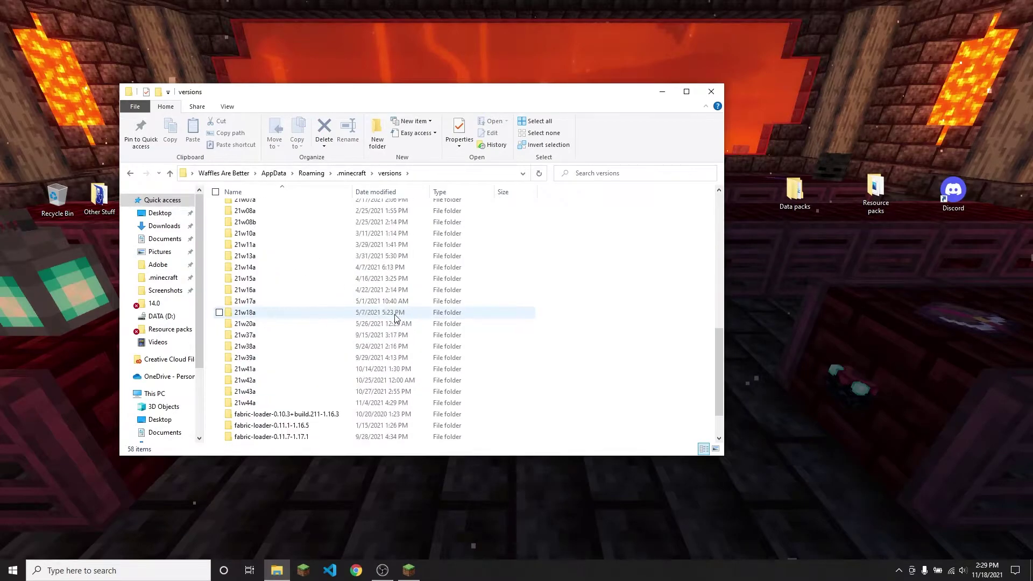
pyautogui.scroll(11, 395, 317)
pyautogui.scroll(-10, 401, 338)
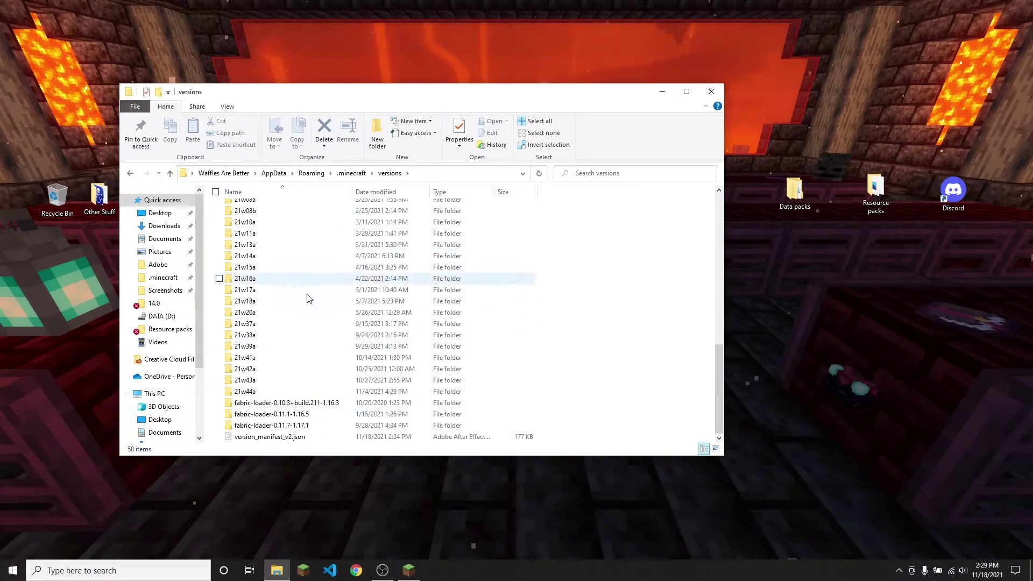
pyautogui.scroll(3, 368, 412)
pyautogui.scroll(8, 368, 412)
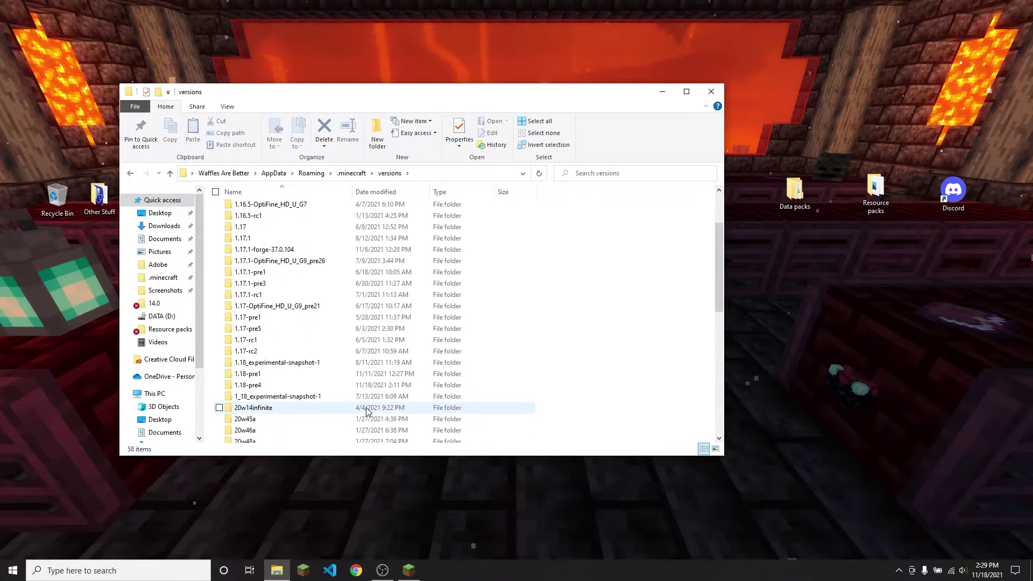
pyautogui.scroll(-2, 367, 412)
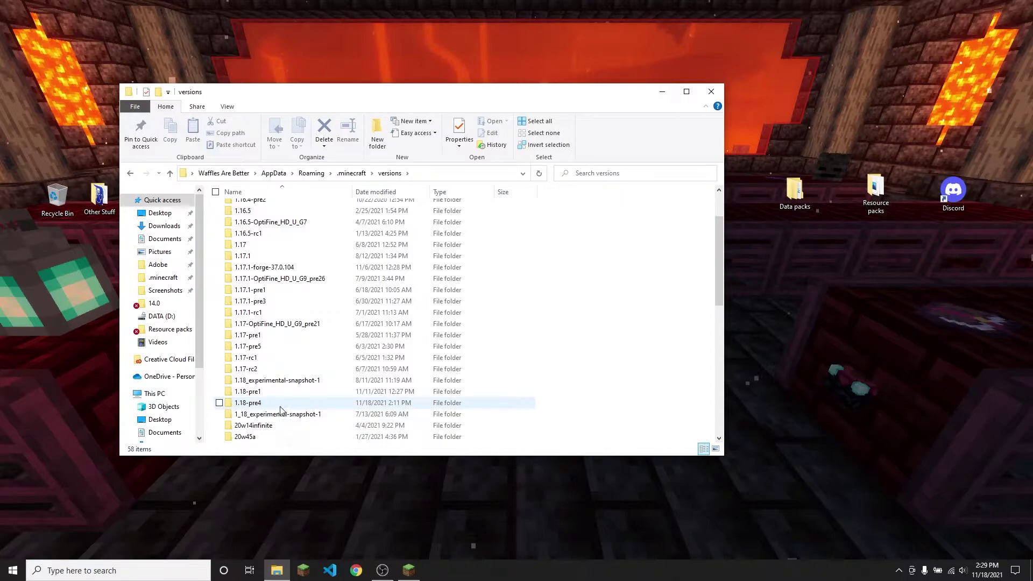
pyautogui.moveTo(290, 412)
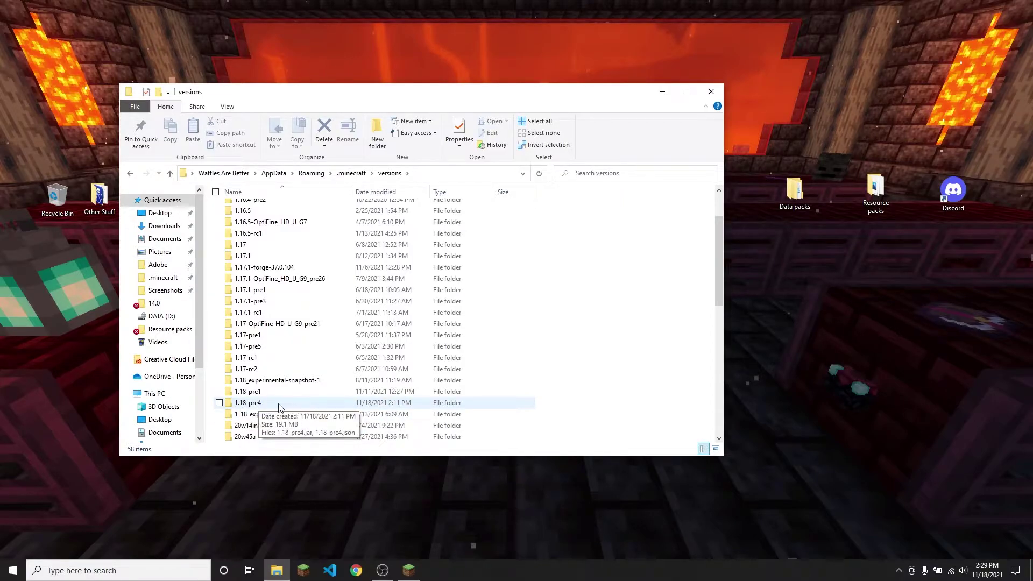
pyautogui.doubleClick(279, 404)
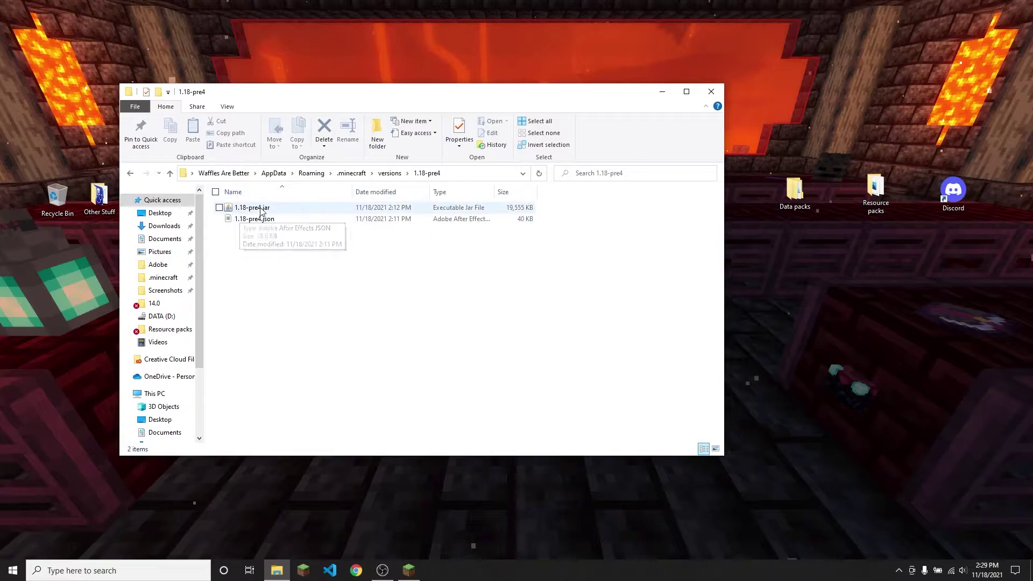
pyautogui.click(390, 174)
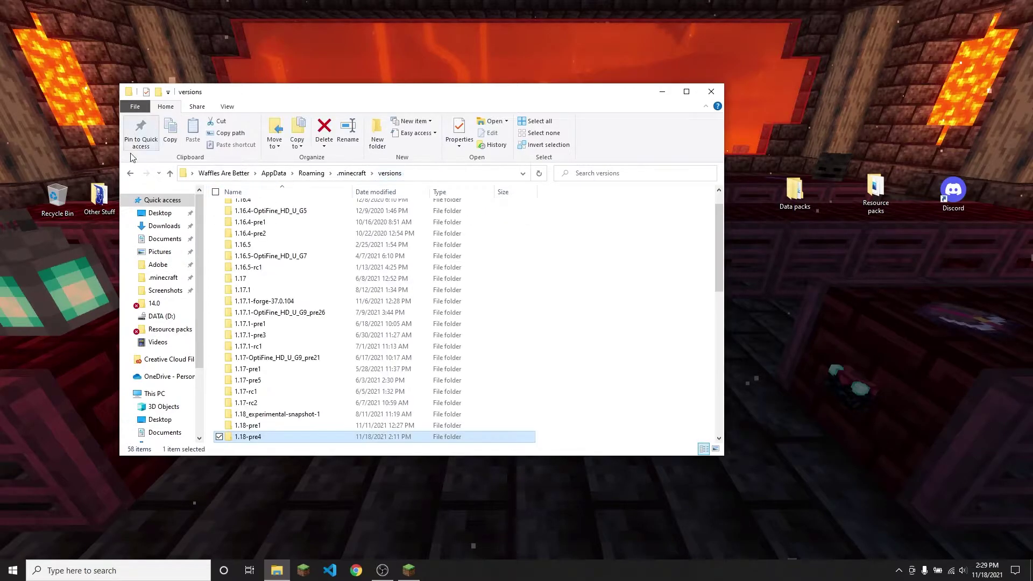
# Step: Inspect the 1.17.1 and 1.16.3 version folders, returning to versions each time
pyautogui.doubleClick(286, 290)
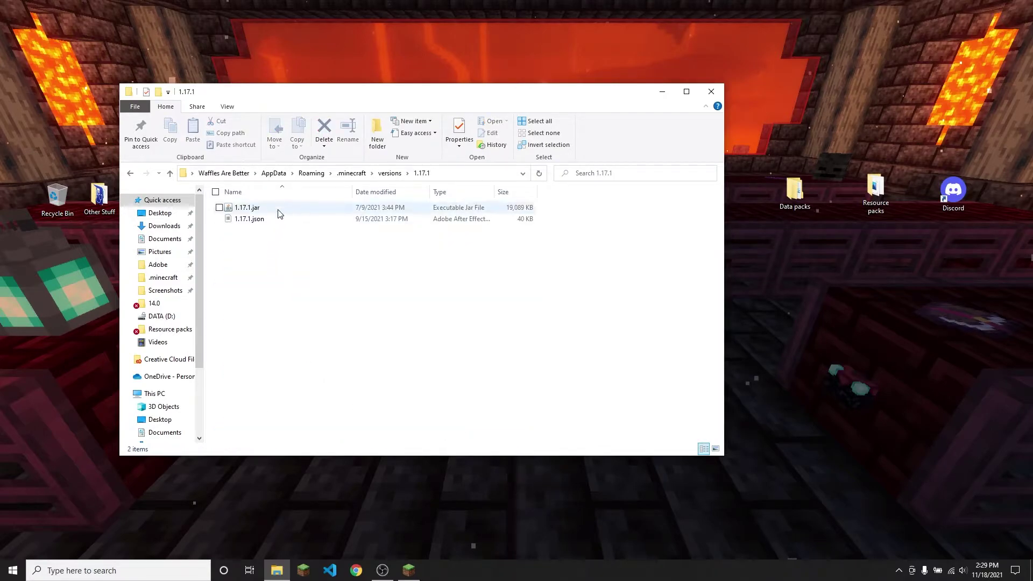
pyautogui.click(398, 172)
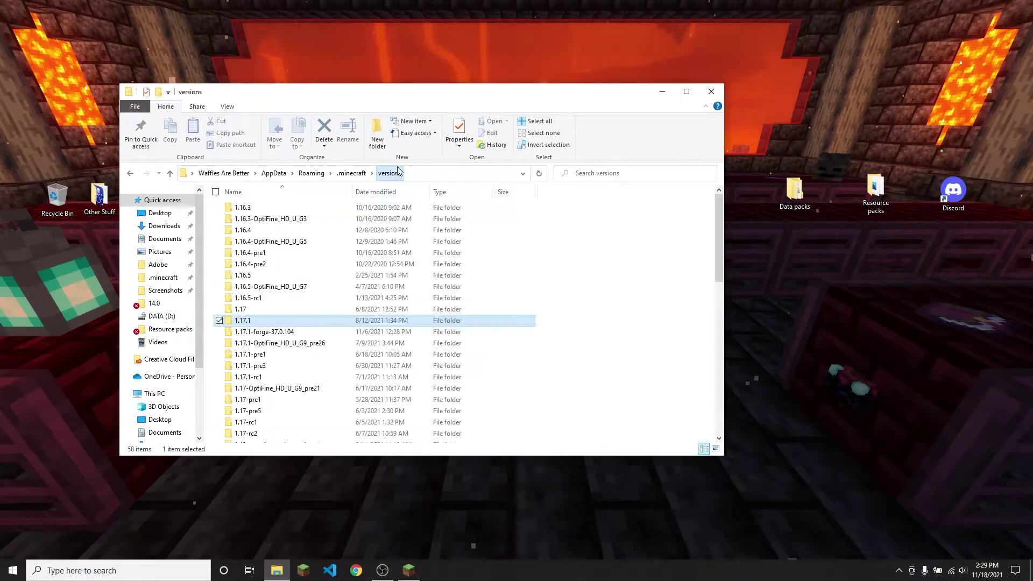
pyautogui.doubleClick(283, 207)
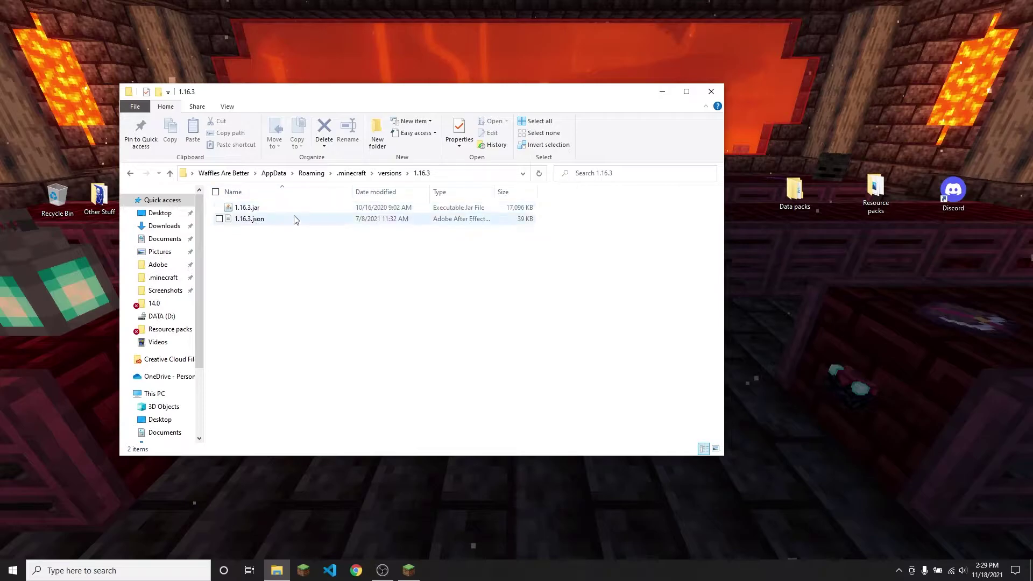
pyautogui.click(390, 173)
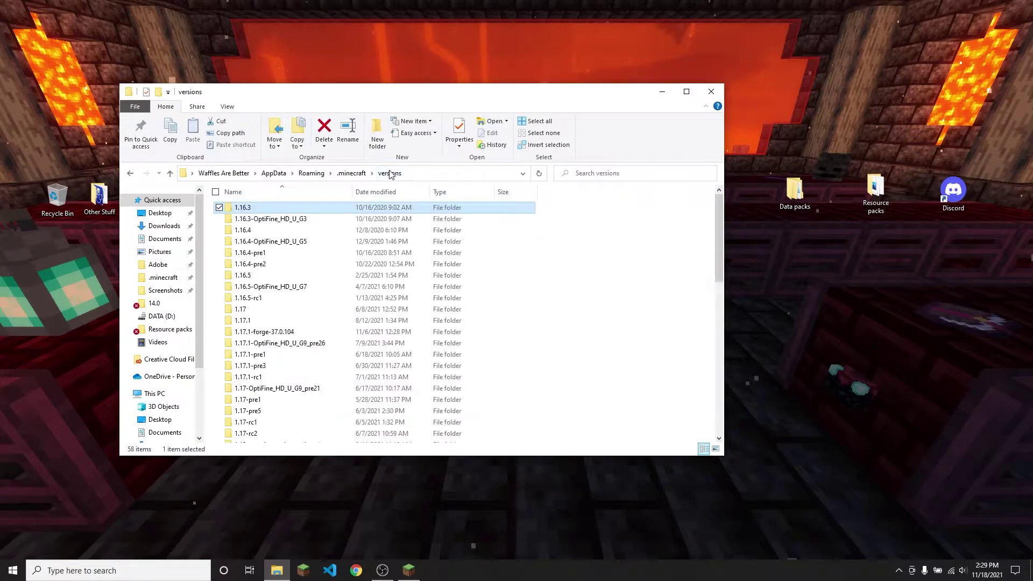
# Step: Extract 1.18-pre4.jar into a 1.18-pre4 folder using WinRAR Extract Here
pyautogui.doubleClick(279, 284)
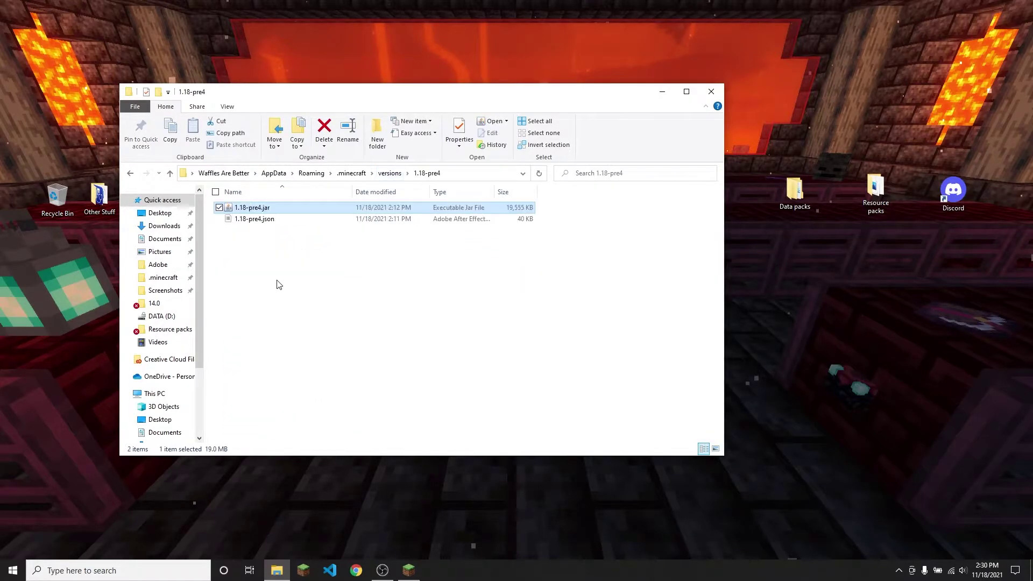
pyautogui.rightClick(263, 211)
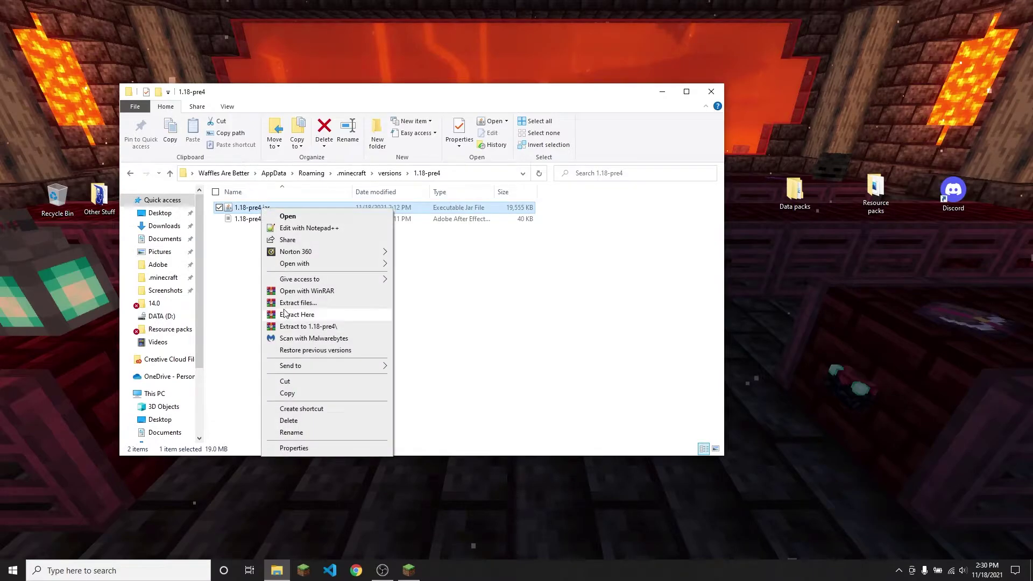
pyautogui.click(245, 248)
pyautogui.rightClick(279, 210)
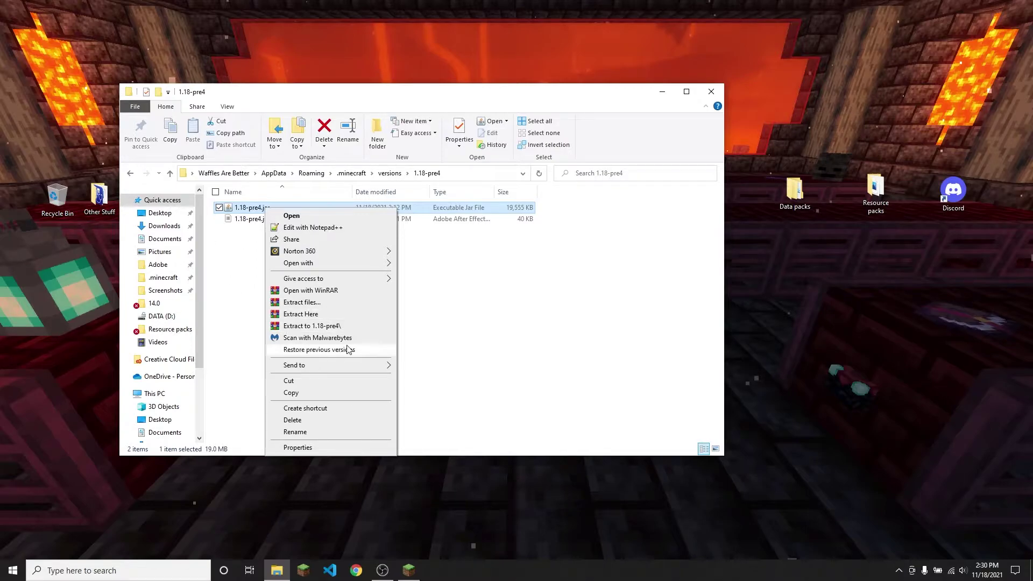
pyautogui.click(309, 329)
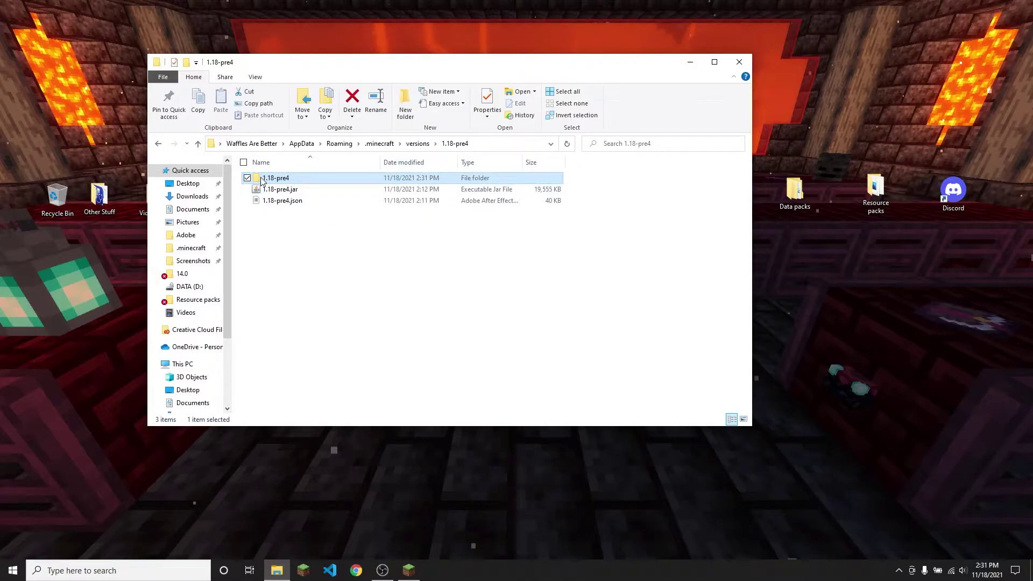
# Step: Move the extracted 1.18-pre4 folder to the desktop centre and close Explorer
pyautogui.moveTo(262, 182); pyautogui.dragTo(821, 309)
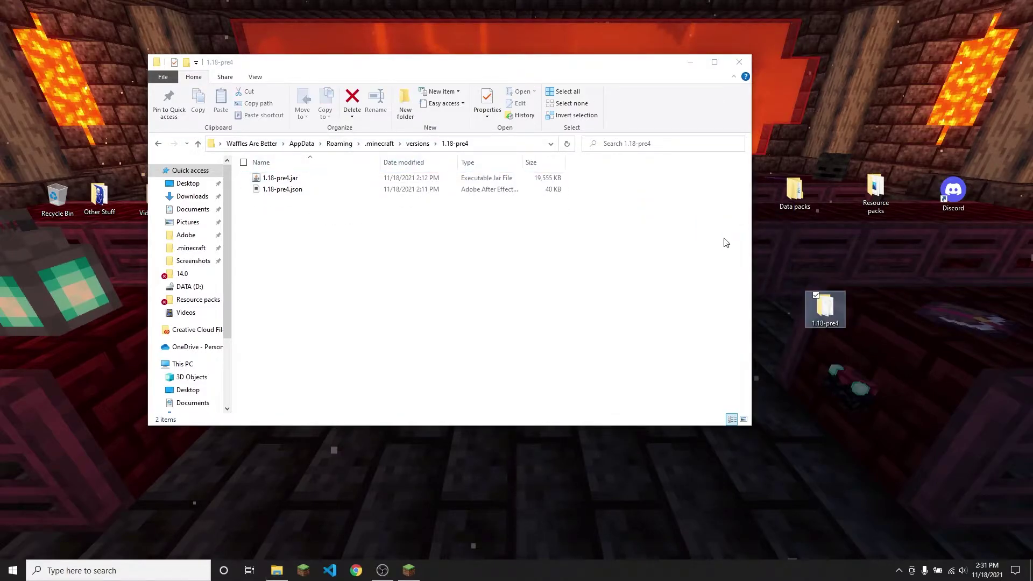
pyautogui.click(740, 63)
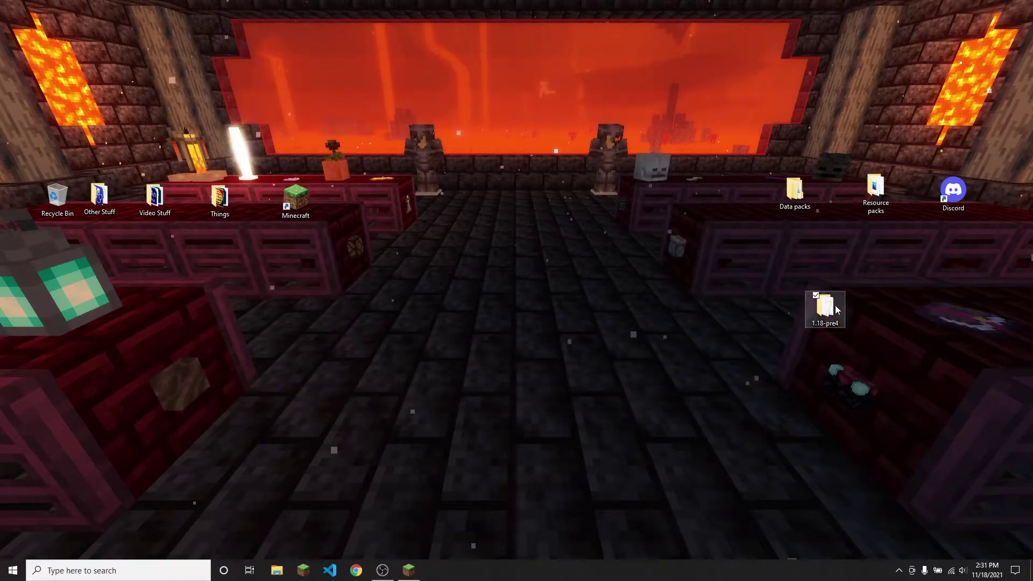
pyautogui.moveTo(837, 311); pyautogui.dragTo(697, 295)
pyautogui.moveTo(516, 262); pyautogui.dragTo(506, 264)
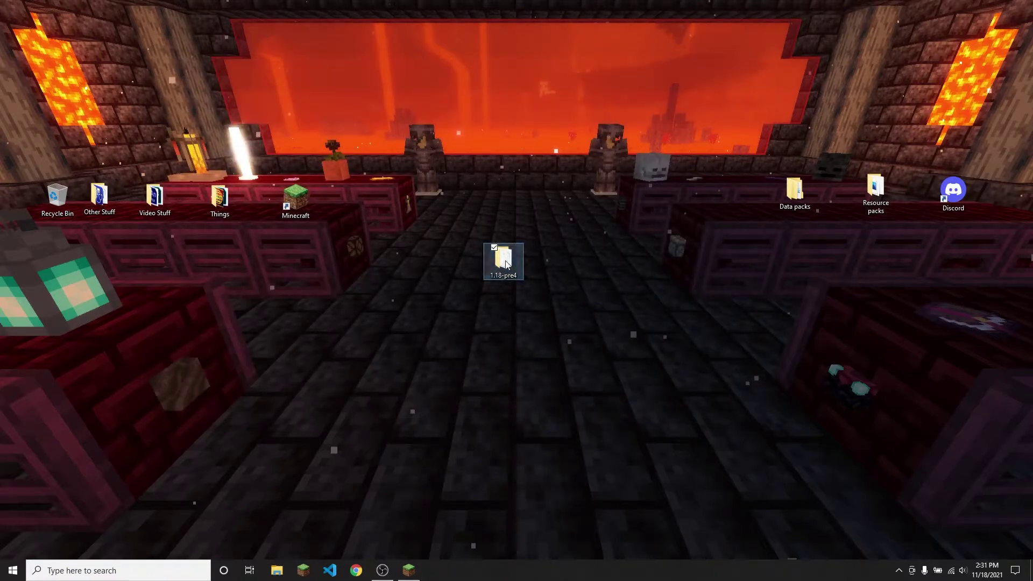
# Step: Open the extracted 1.18-pre4 folder and delete all the .class files
pyautogui.doubleClick(506, 264)
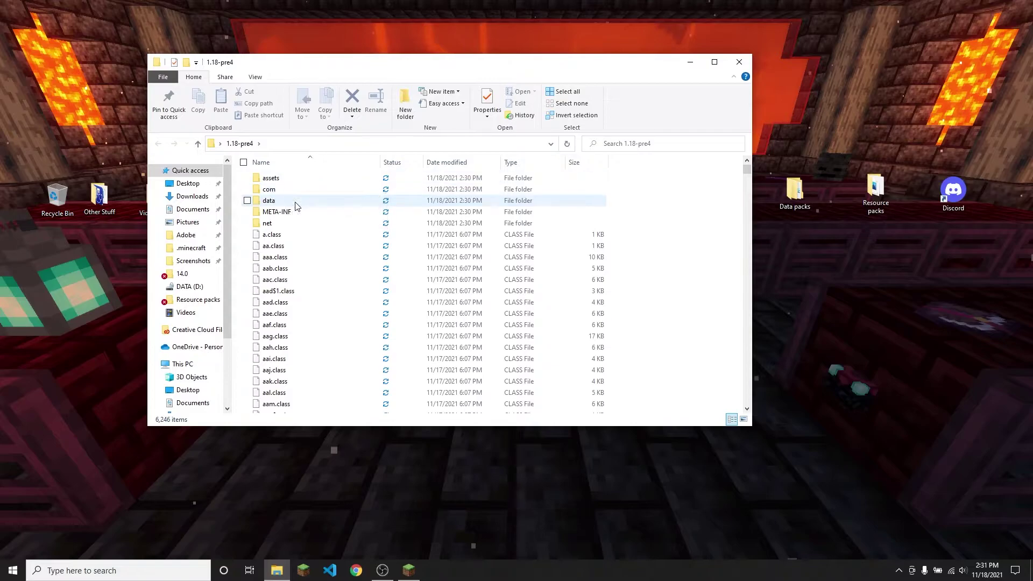
pyautogui.click(280, 235)
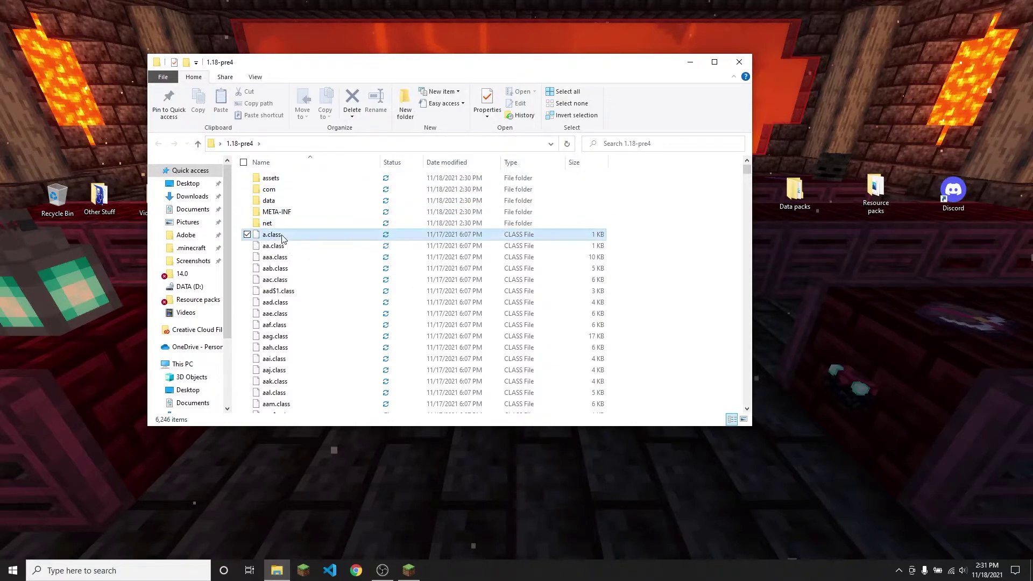
pyautogui.click(657, 252)
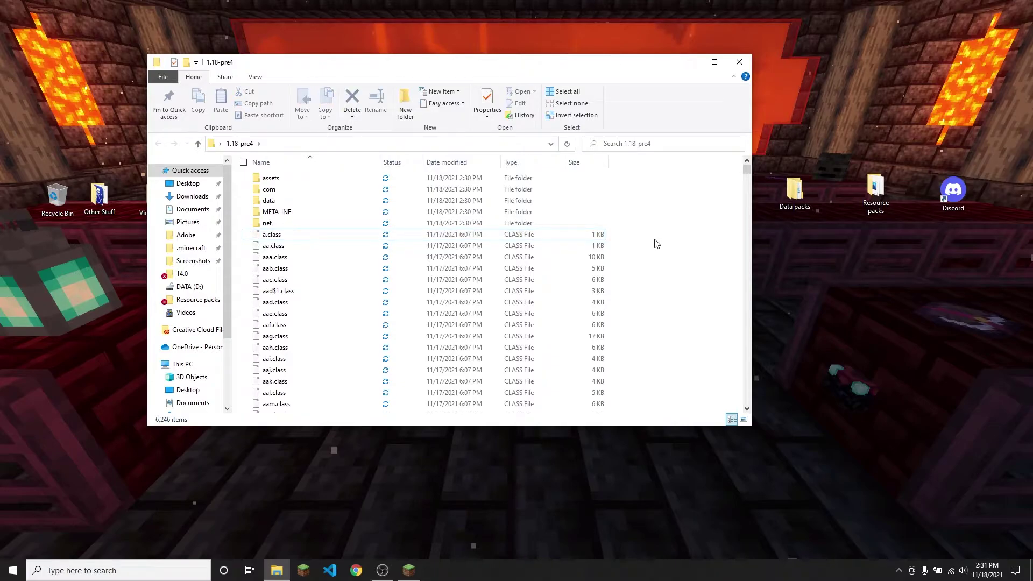
pyautogui.moveTo(591, 243); pyautogui.dragTo(556, 554)
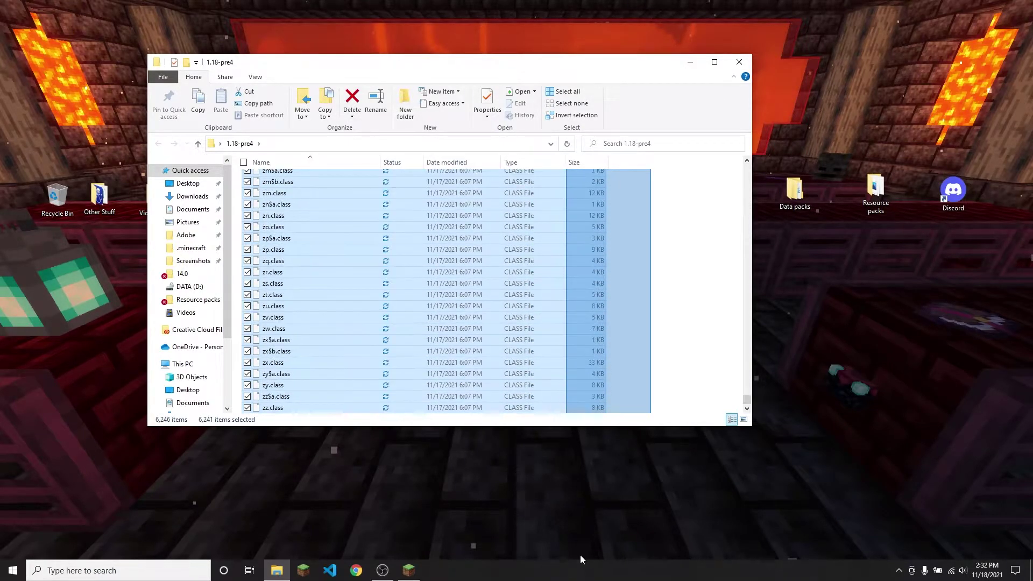
pyautogui.moveTo(581, 554); pyautogui.dragTo(544, 559)
pyautogui.rightClick(475, 290)
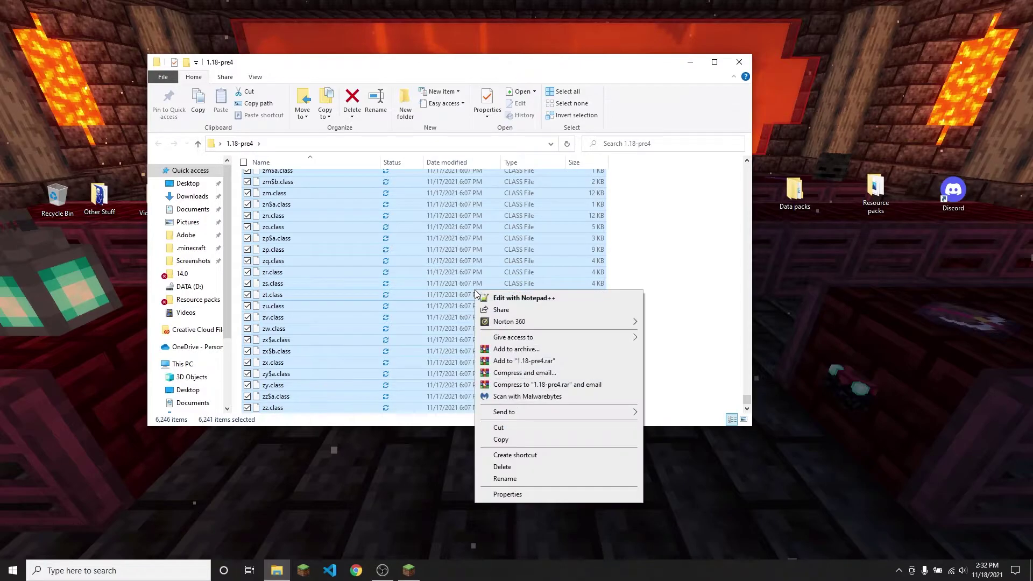
pyautogui.click(576, 468)
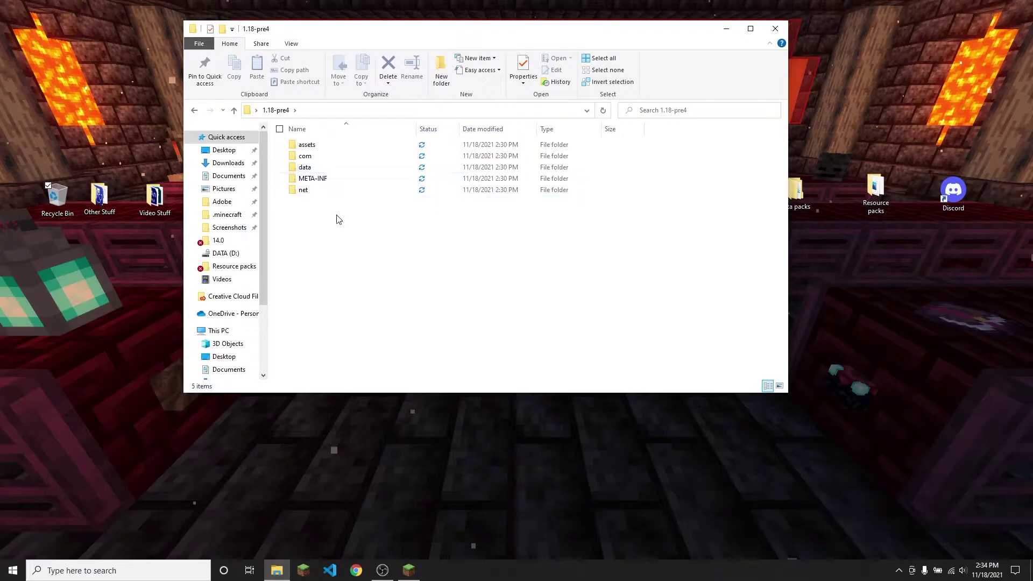
# Step: Drag the META-INF, net and com folders into the Recycle Bin
pyautogui.moveTo(338, 221); pyautogui.dragTo(69, 193)
pyautogui.moveTo(318, 158); pyautogui.dragTo(70, 195)
pyautogui.moveTo(584, 32)
pyautogui.mouseDown()
pyautogui.moveTo(492, 18)
pyautogui.moveTo(572, 38)
pyautogui.mouseUp()
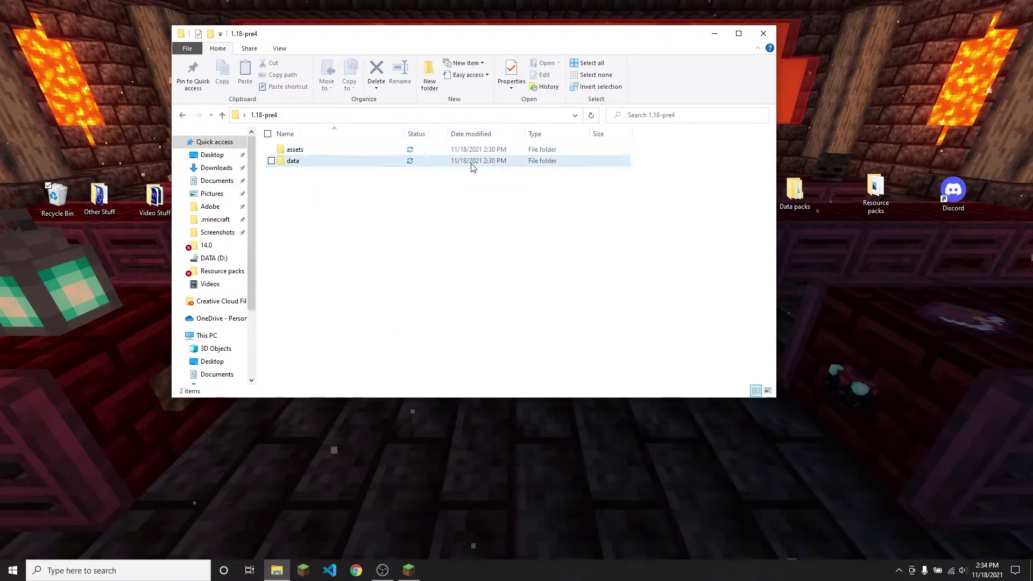
# Step: Open assets > minecraft and browse the blockstates folder
pyautogui.moveTo(648, 36); pyautogui.dragTo(608, 51)
pyautogui.doubleClick(262, 165)
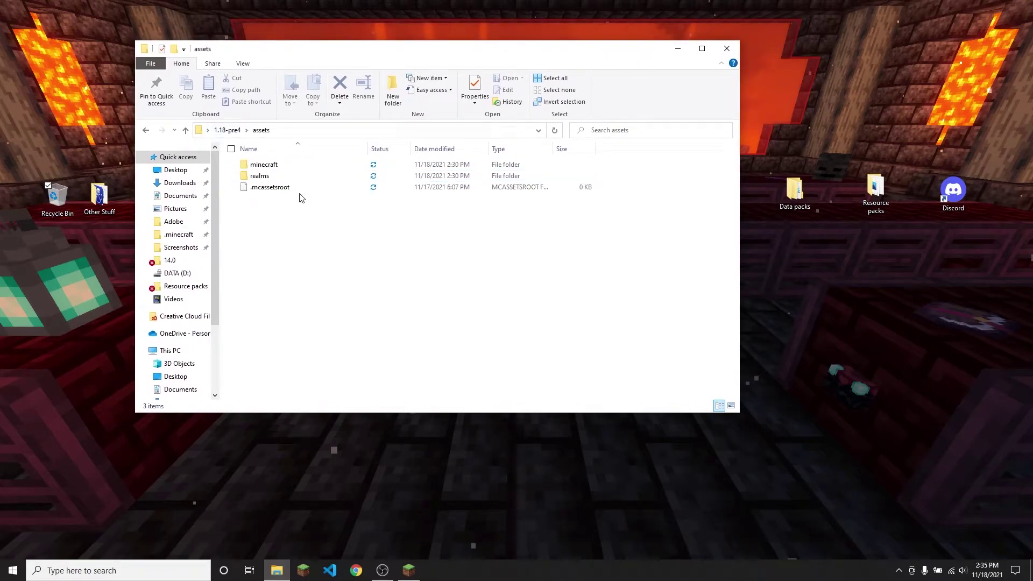
pyautogui.doubleClick(286, 165)
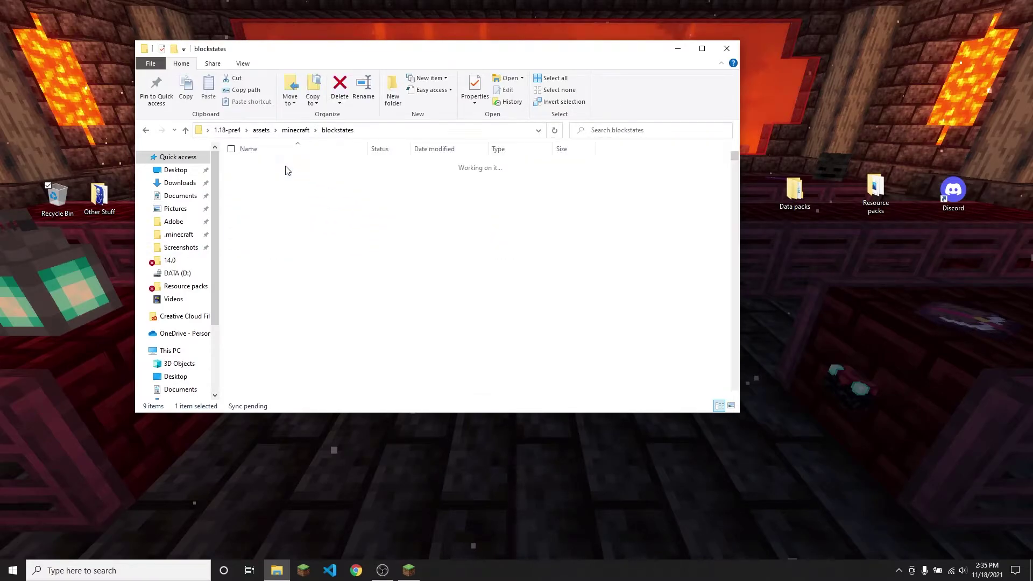
pyautogui.doubleClick(286, 167)
pyautogui.scroll(-11, 328, 210)
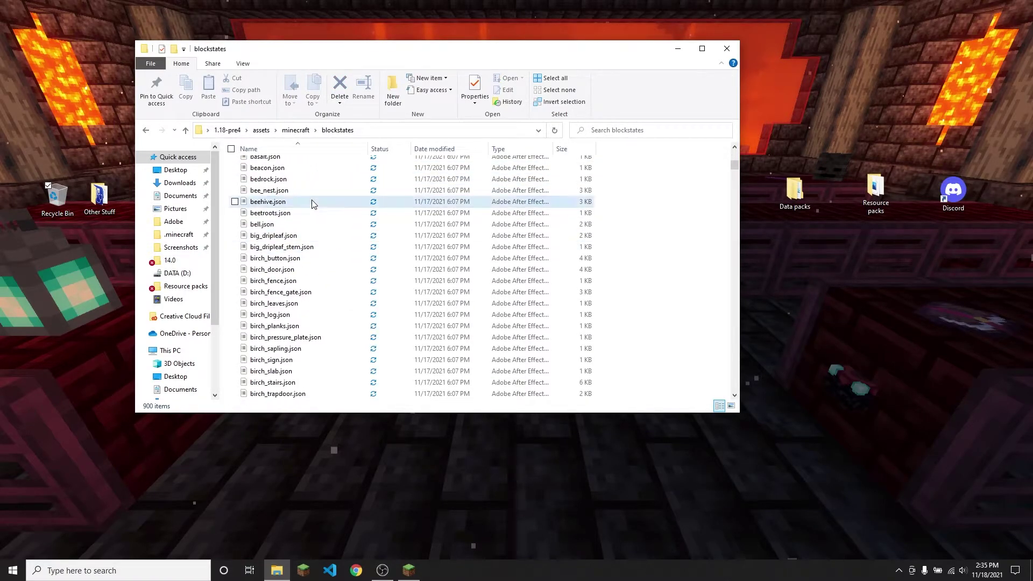
pyautogui.press('BackSpace')
# Step: Browse the models\block and textures folders, returning to minecraft
pyautogui.doubleClick(314, 201)
pyautogui.doubleClick(281, 167)
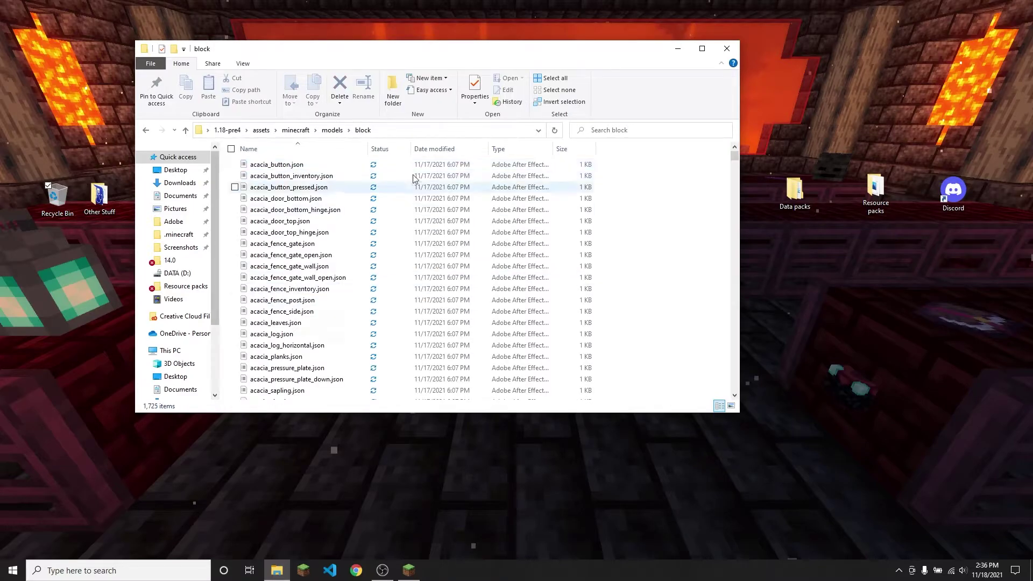
pyautogui.click(295, 129)
pyautogui.click(301, 232)
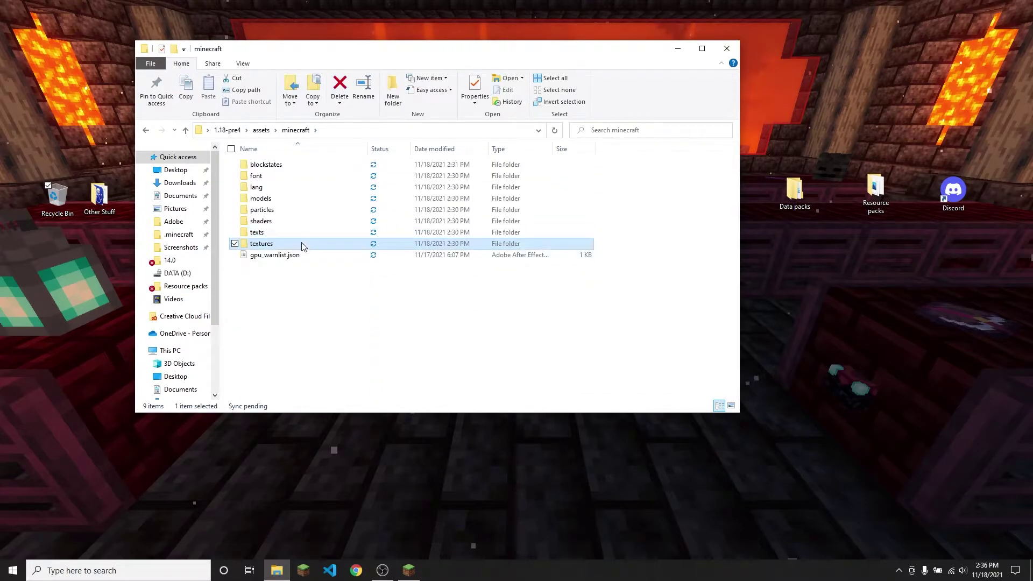
pyautogui.doubleClick(303, 245)
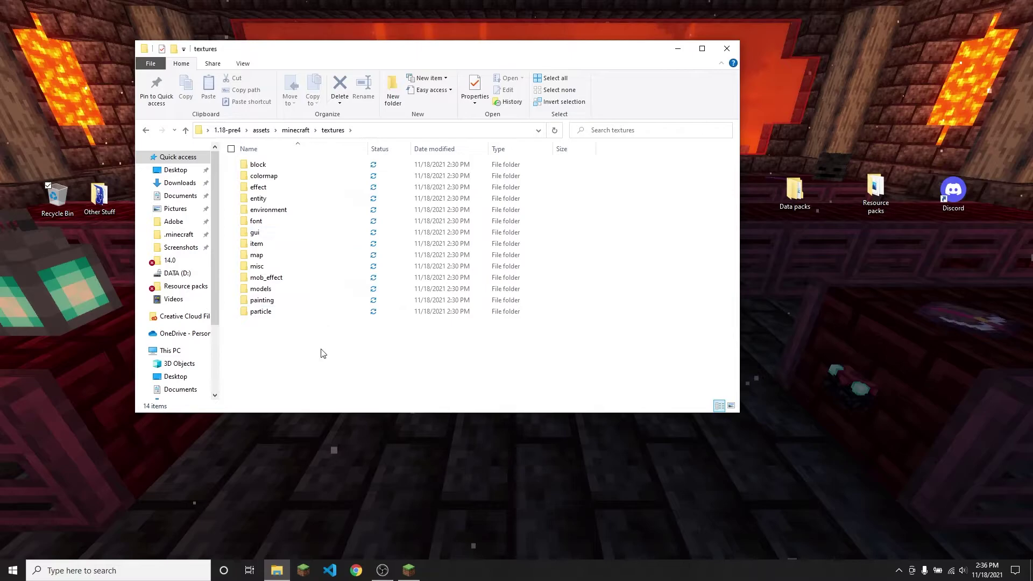
pyautogui.moveTo(322, 338); pyautogui.dragTo(317, 162)
pyautogui.click(276, 334)
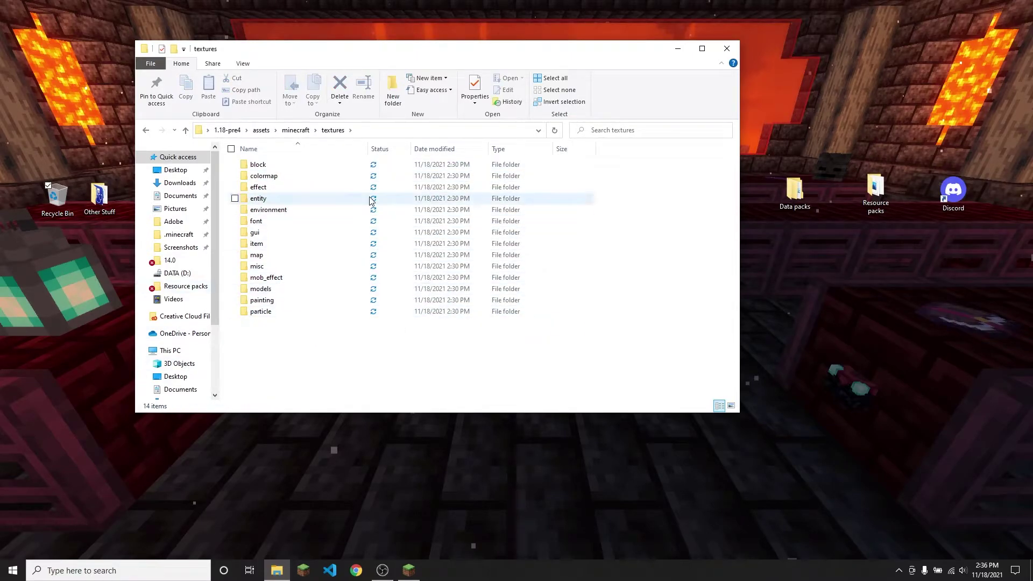
pyautogui.click(296, 130)
pyautogui.click(267, 189)
# Step: Browse the font and lang folders, then return to assets\minecraft
pyautogui.doubleClick(258, 175)
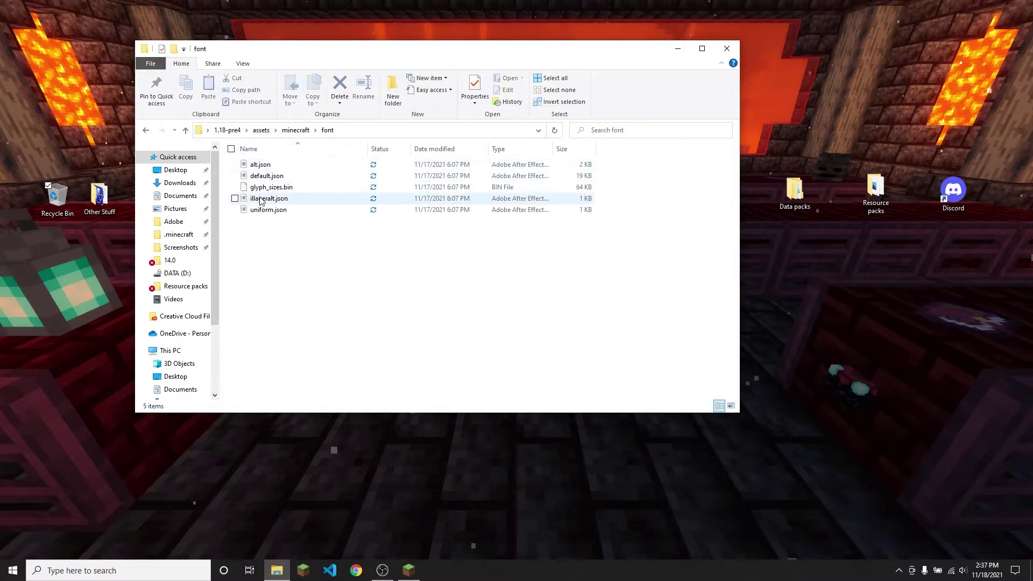
pyautogui.click(295, 129)
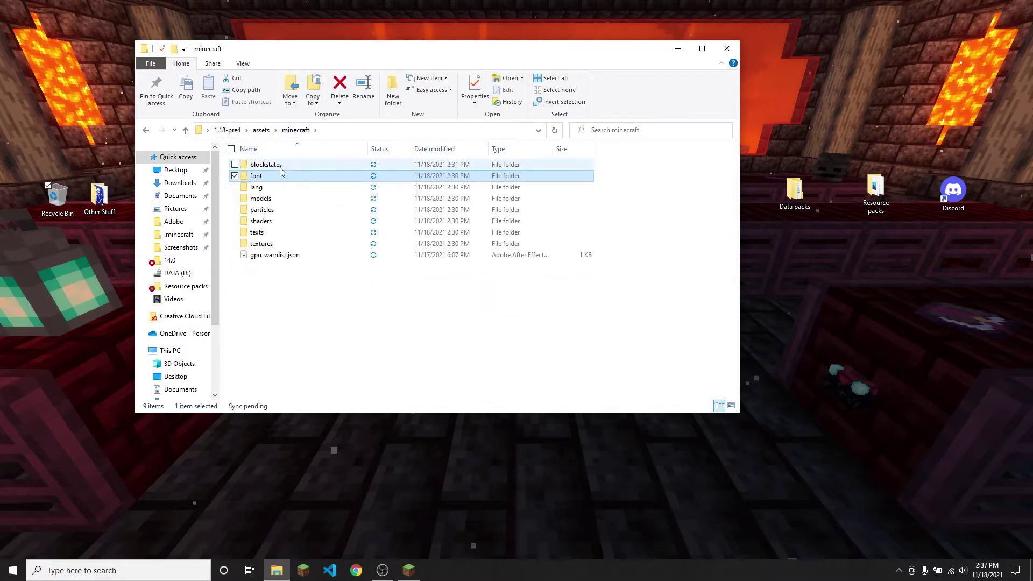
pyautogui.doubleClick(277, 179)
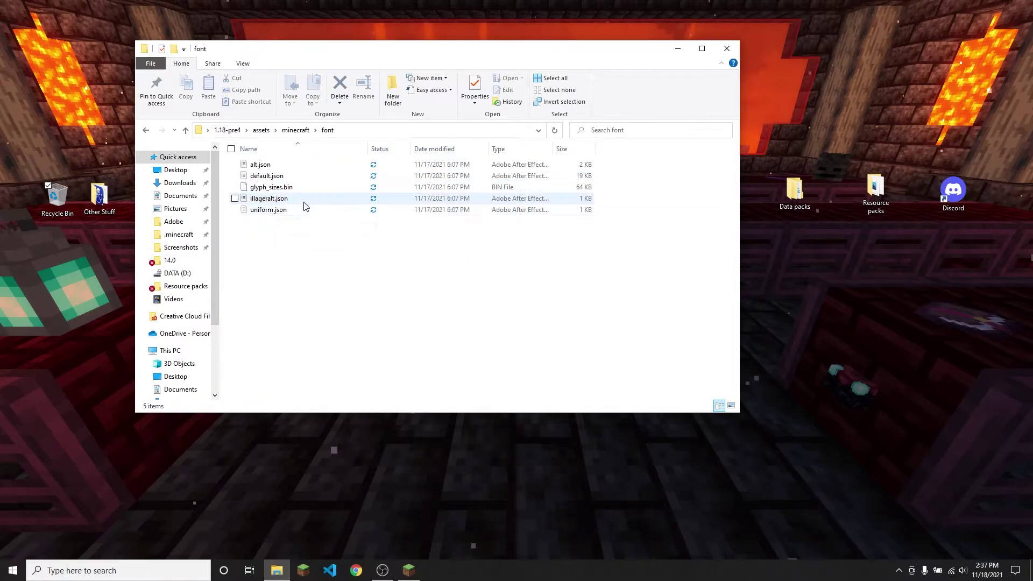
pyautogui.click(290, 132)
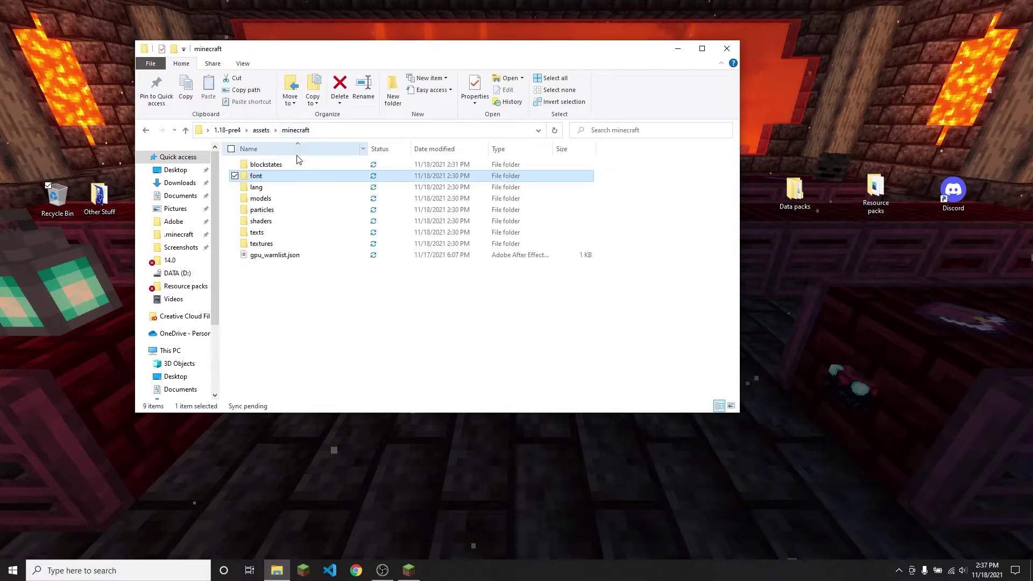
pyautogui.doubleClick(272, 189)
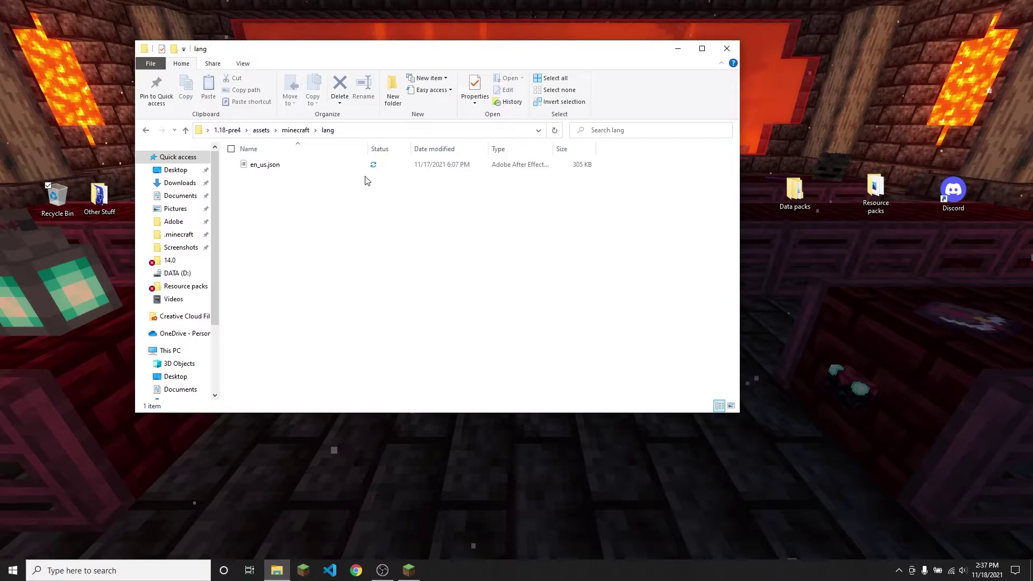
pyautogui.click(287, 129)
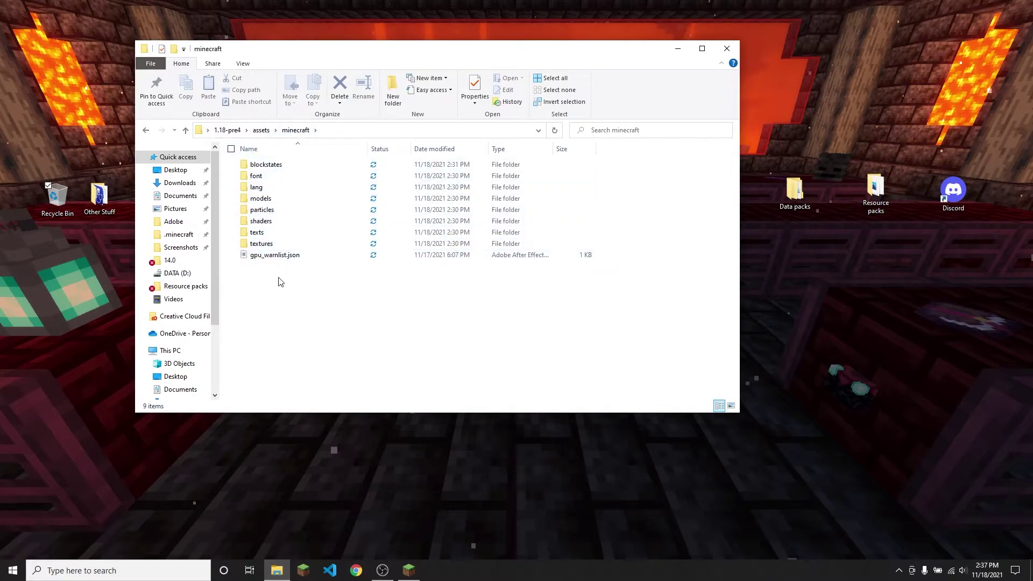
# Step: Open data > minecraft and browse the structures\bastion folders
pyautogui.click(261, 130)
pyautogui.click(228, 129)
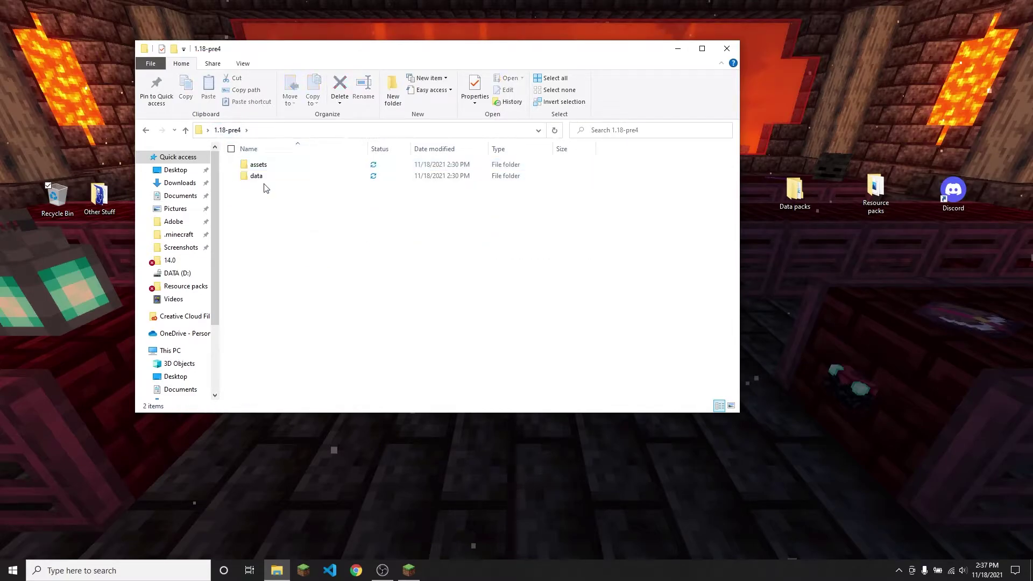
pyautogui.doubleClick(265, 178)
pyautogui.doubleClick(273, 165)
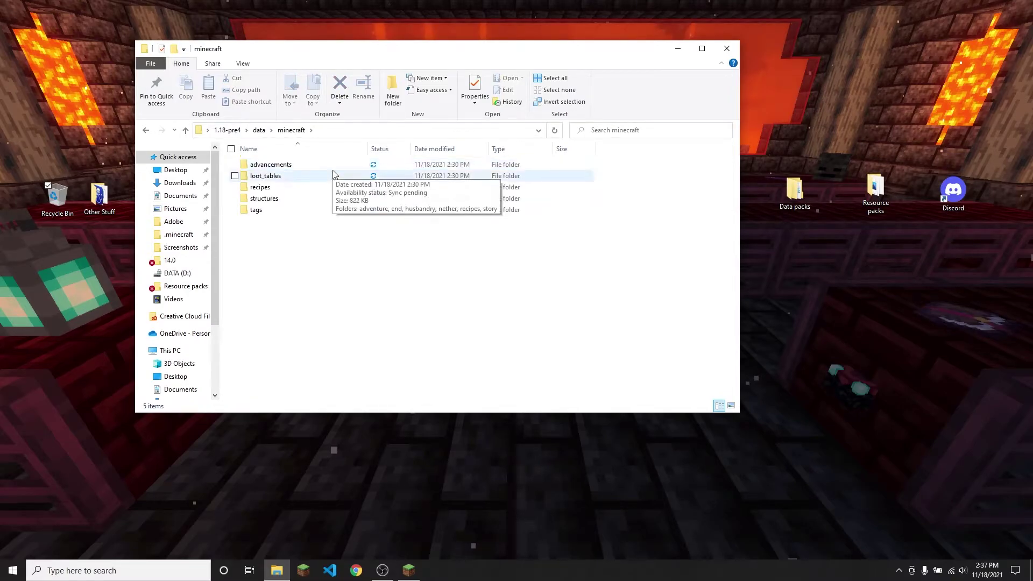
pyautogui.doubleClick(325, 198)
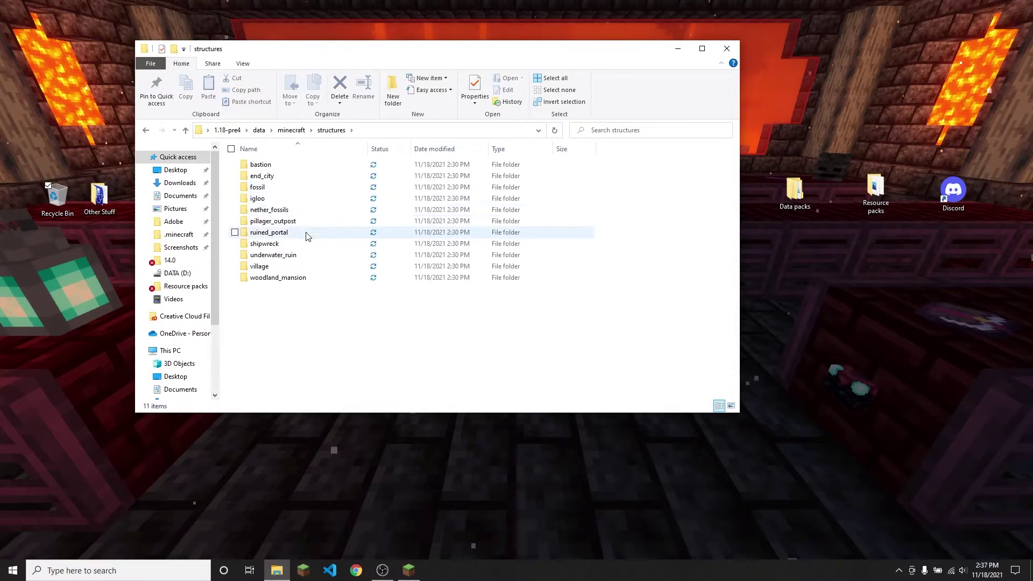
pyautogui.doubleClick(281, 167)
pyautogui.doubleClick(282, 167)
pyautogui.click(298, 133)
# Step: Browse the advancements and recipes folders
pyautogui.doubleClick(280, 164)
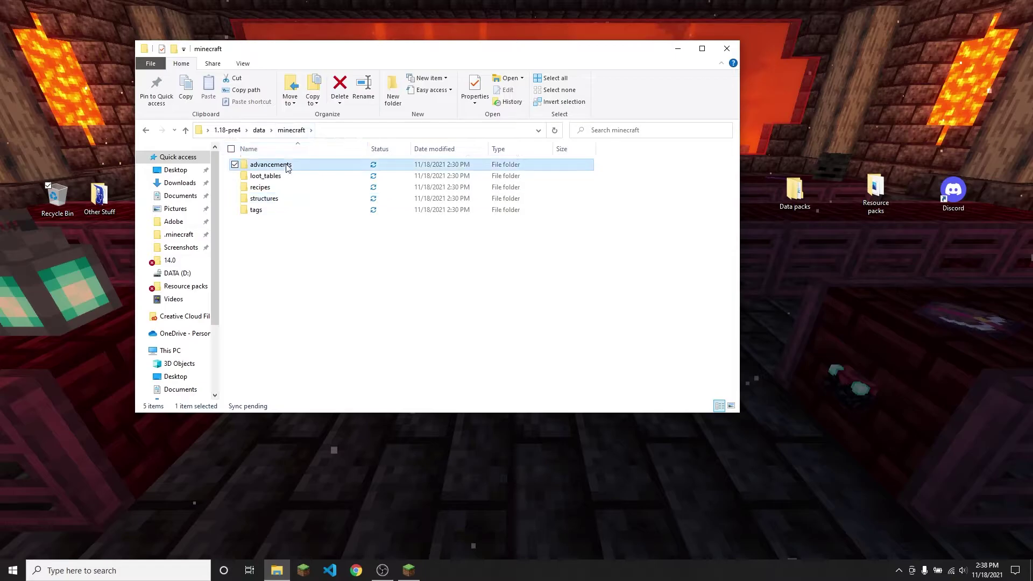
pyautogui.doubleClick(309, 209)
pyautogui.scroll(-5, 317, 194)
pyautogui.scroll(-10, 317, 194)
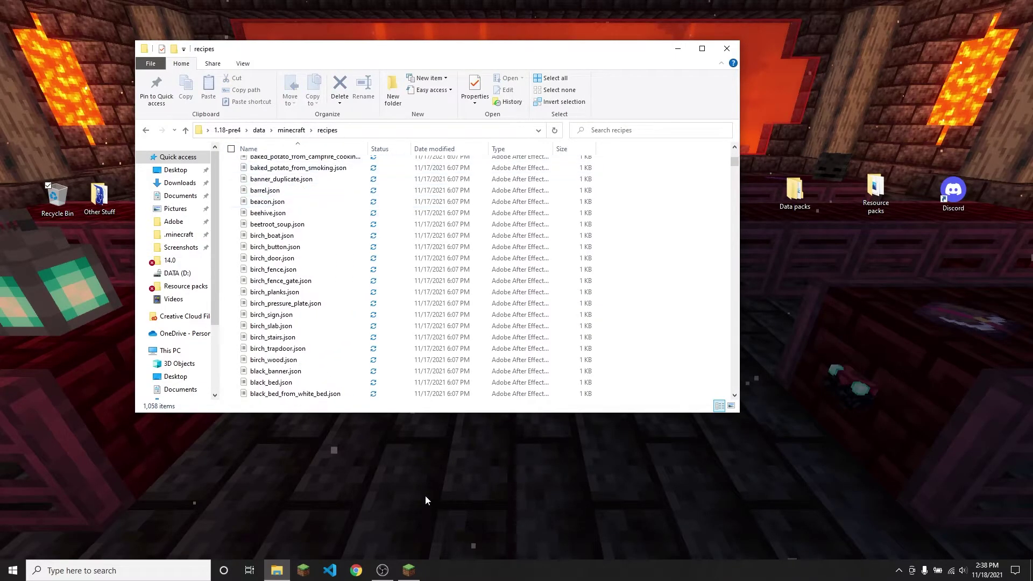
pyautogui.scroll(-20, 339, 302)
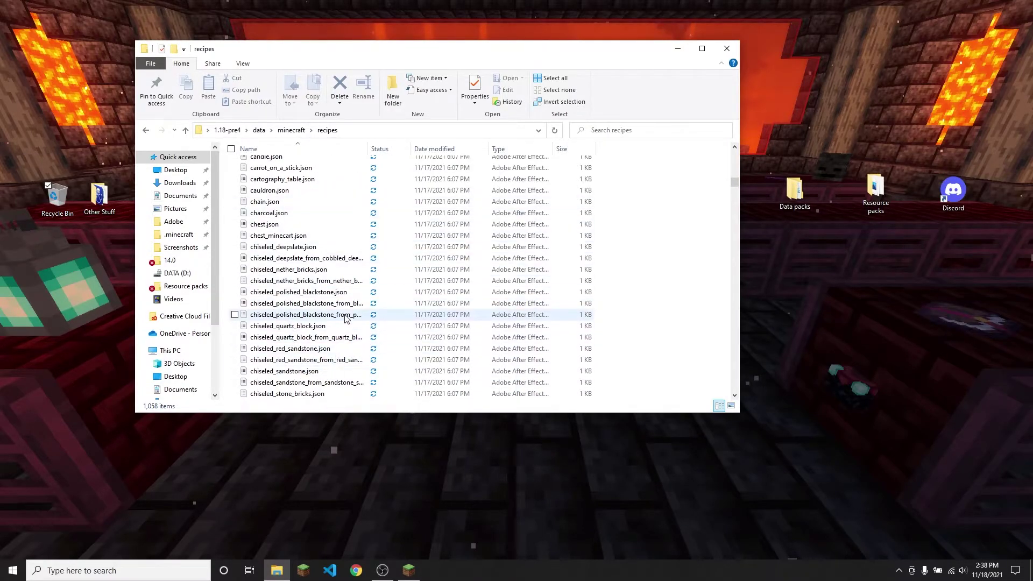
pyautogui.hotkey('alt', 'Left')
# Step: Browse the tags\blocks folder, then return to data\minecraft
pyautogui.doubleClick(290, 209)
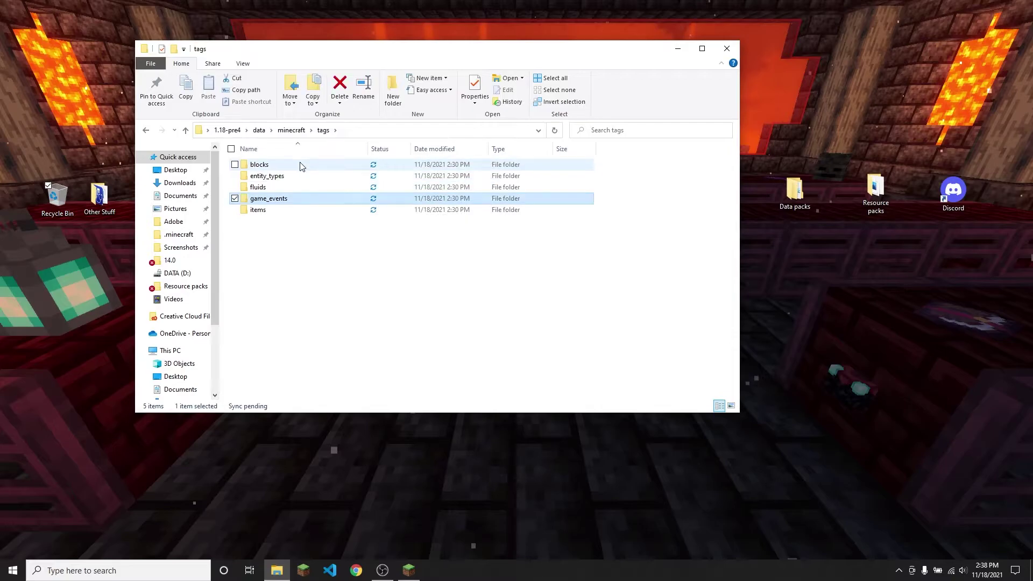
pyautogui.doubleClick(300, 165)
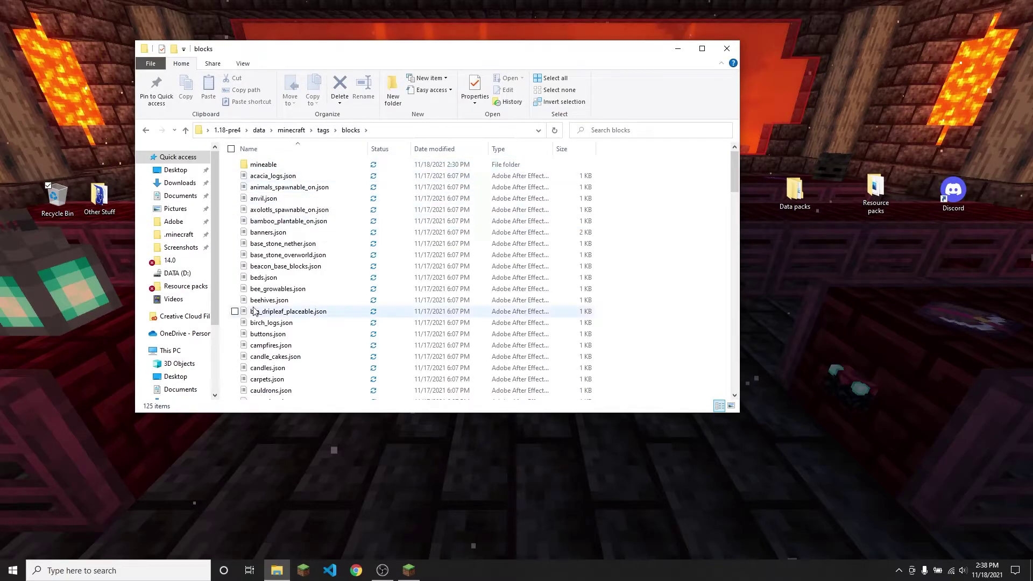
pyautogui.scroll(-8, 323, 330)
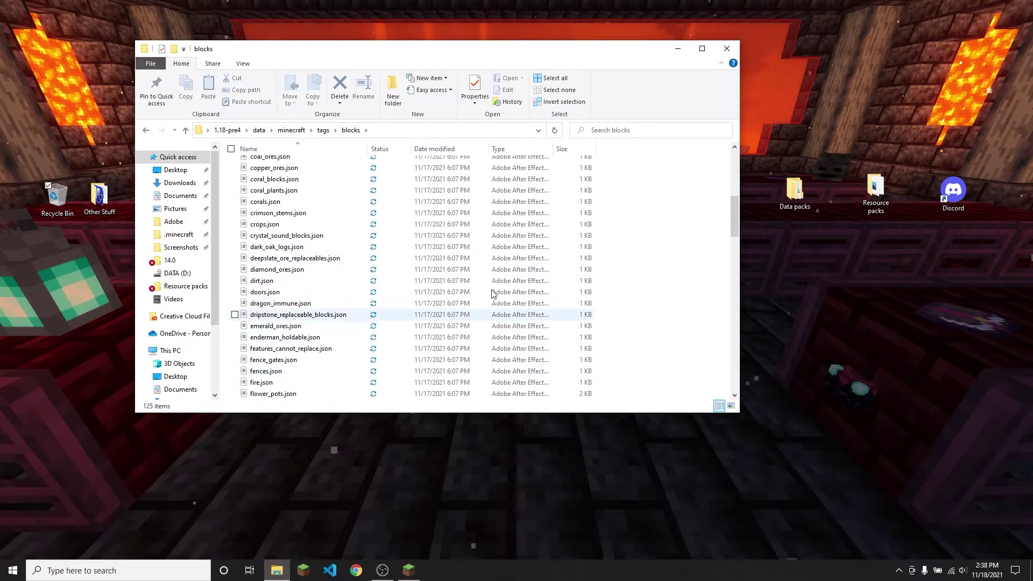
pyautogui.click(322, 131)
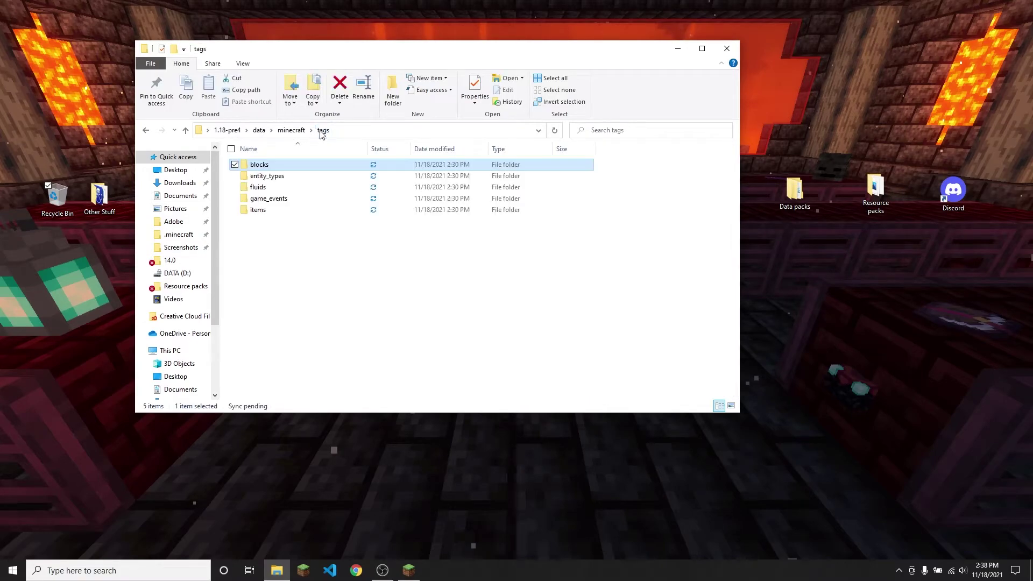
pyautogui.click(291, 130)
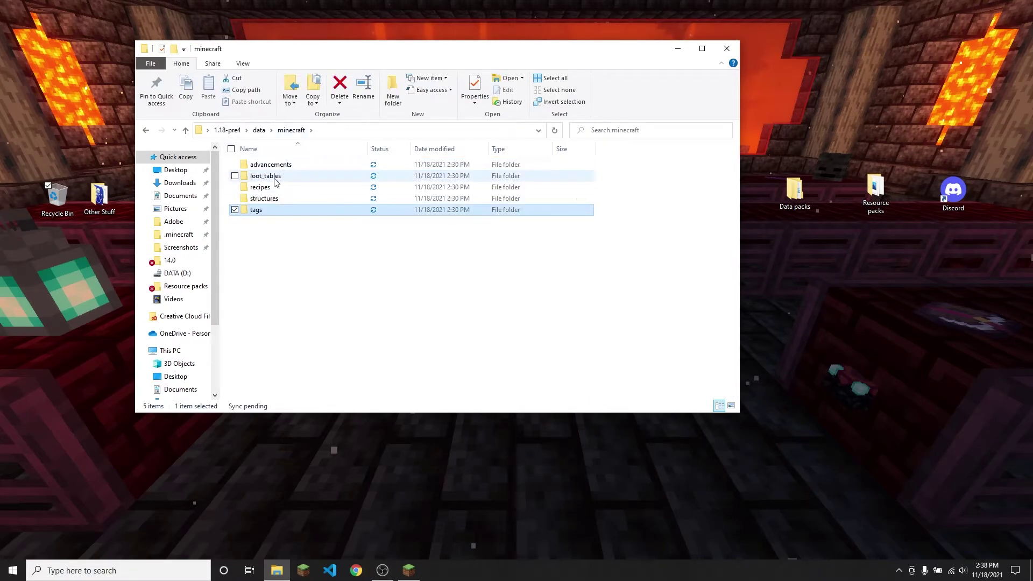
# Step: Browse the loot_tables folder, then go up to 1.18-pre4
pyautogui.doubleClick(269, 176)
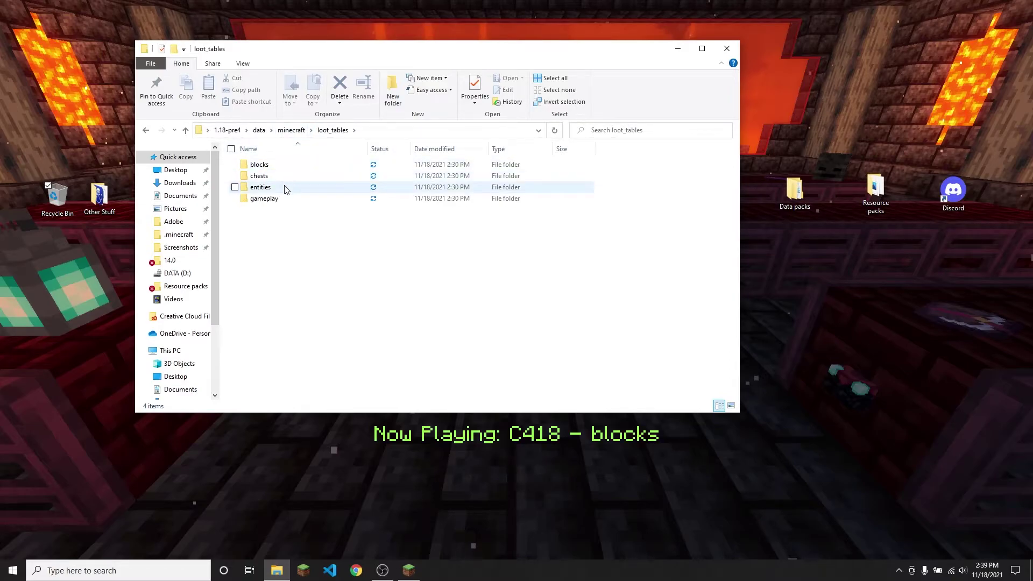
pyautogui.click(284, 133)
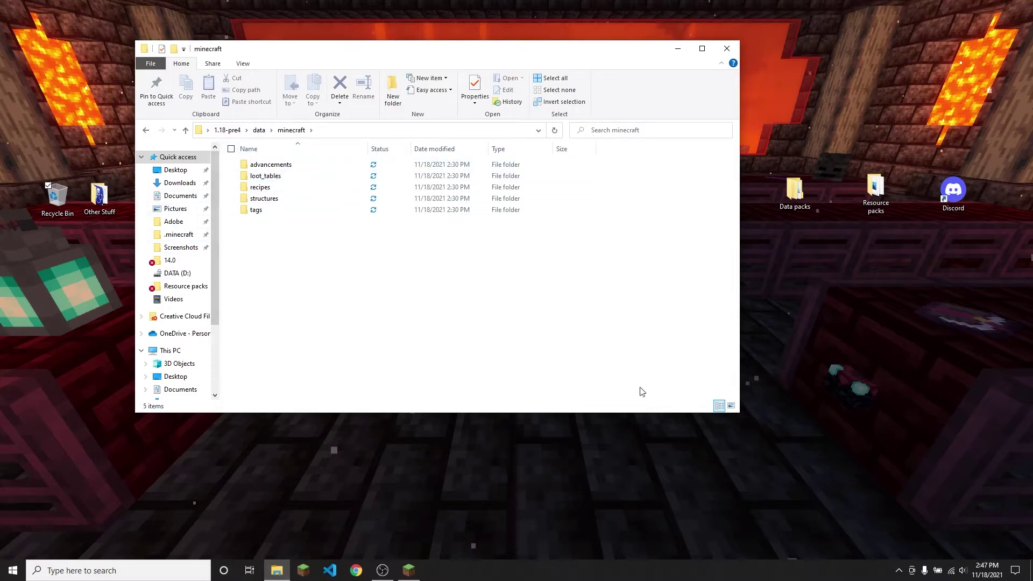
pyautogui.click(257, 131)
pyautogui.click(225, 130)
# Step: Revisit data\minecraft, assets and data, ending back at the 1.18-pre4 folder
pyautogui.doubleClick(274, 178)
pyautogui.doubleClick(292, 165)
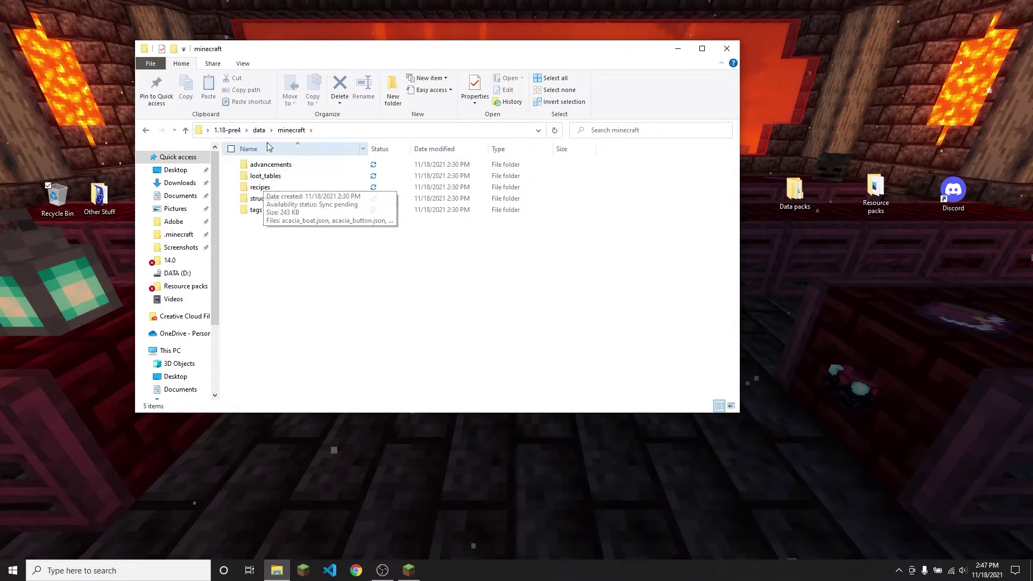
pyautogui.click(227, 130)
pyautogui.doubleClick(293, 164)
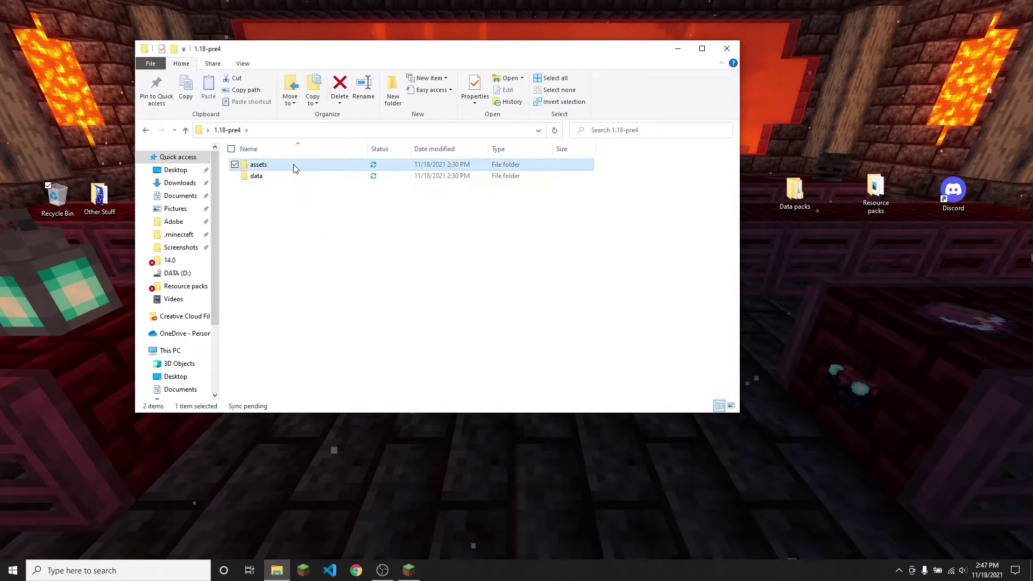
pyautogui.click(228, 130)
pyautogui.doubleClick(273, 176)
pyautogui.click(228, 130)
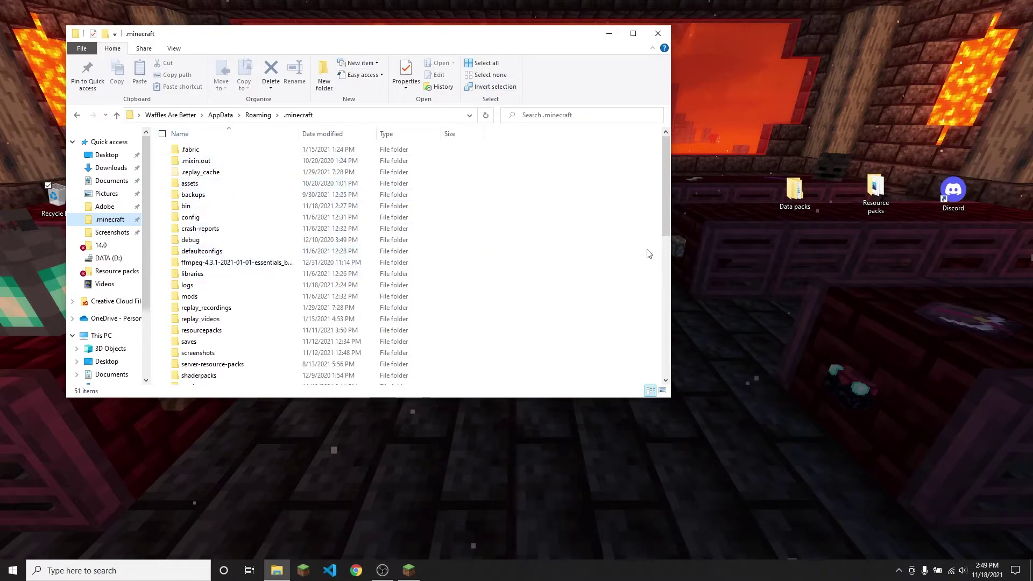
# Step: Open .minecraft\assets\indexes to view 1.16.json, 1.17.json and 1.18.json
pyautogui.moveTo(401, 37); pyautogui.dragTo(471, 100)
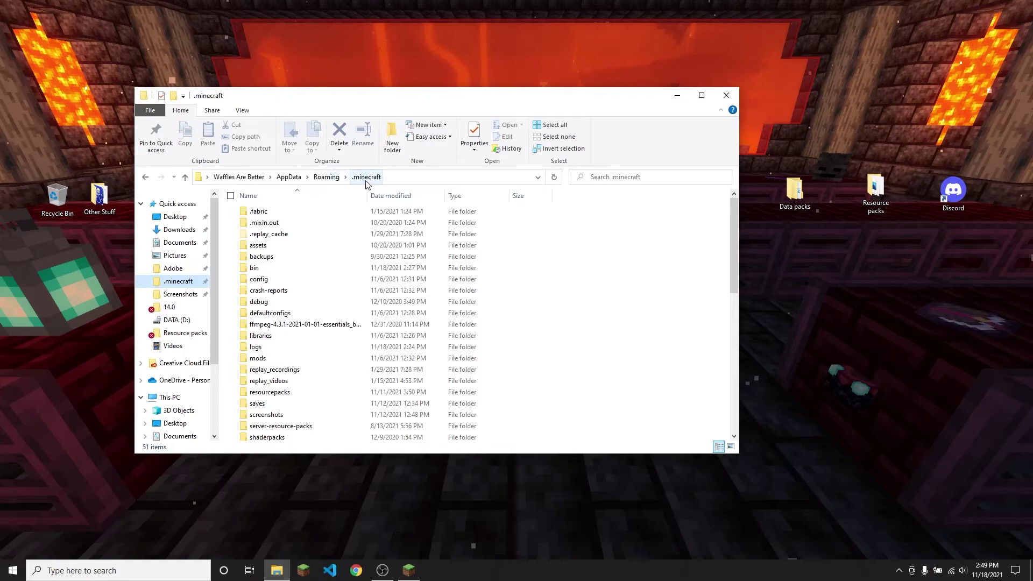
pyautogui.doubleClick(267, 248)
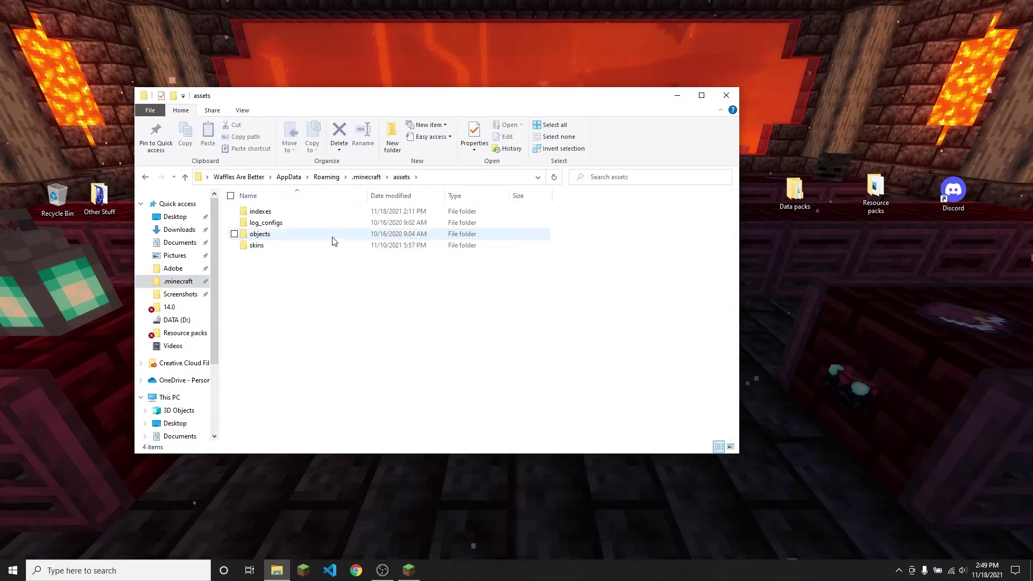
pyautogui.doubleClick(315, 211)
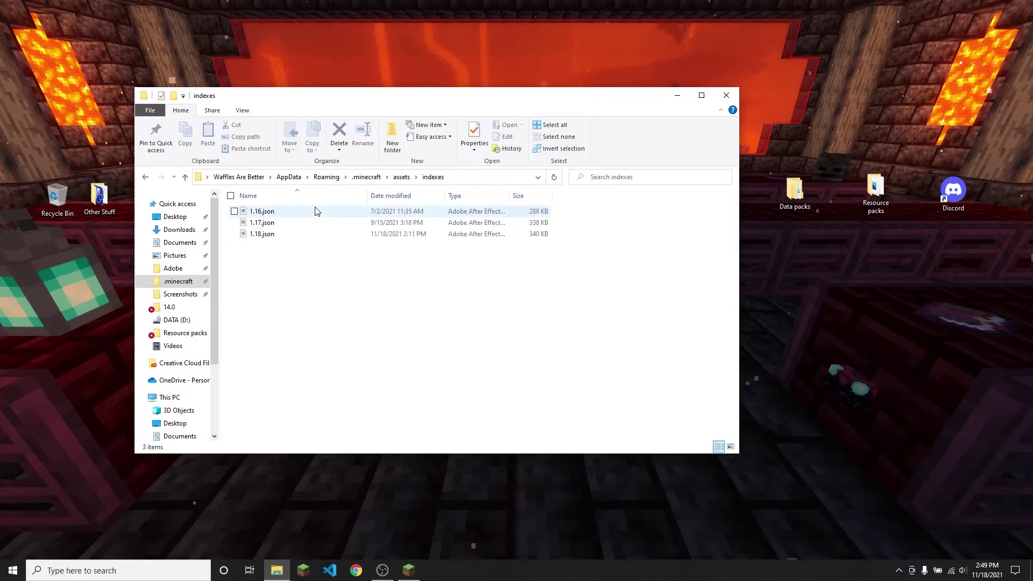
# Step: Open 1.18.json in Notepad++, scroll across its single JSON line, and maximize the window
pyautogui.rightClick(292, 235)
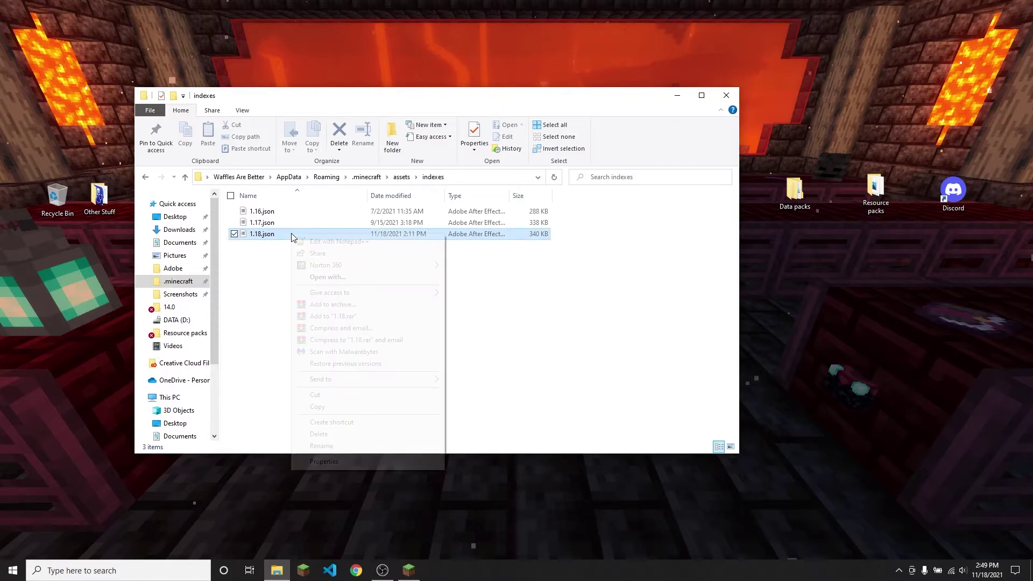
pyautogui.click(339, 241)
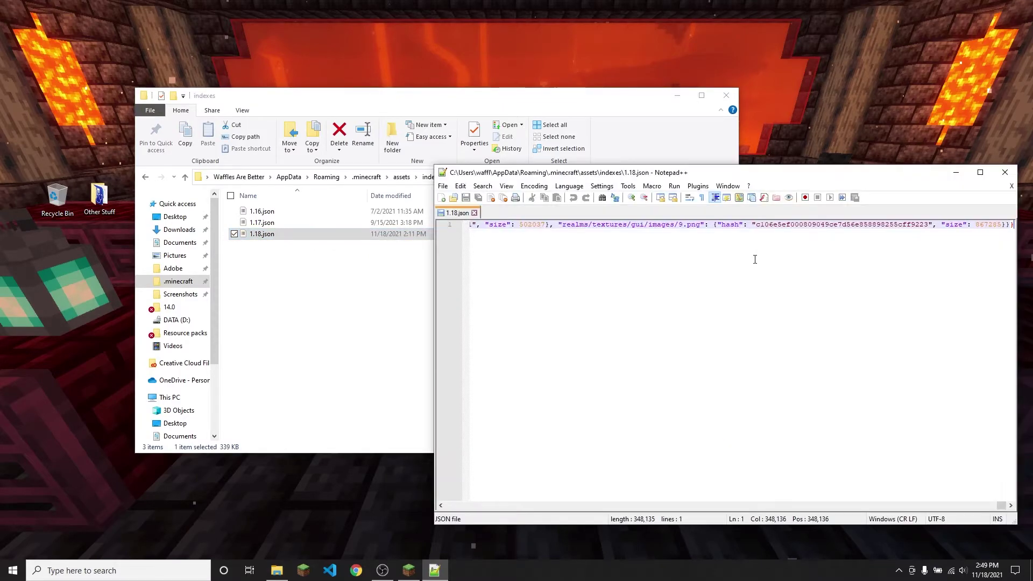
pyautogui.click(1006, 507)
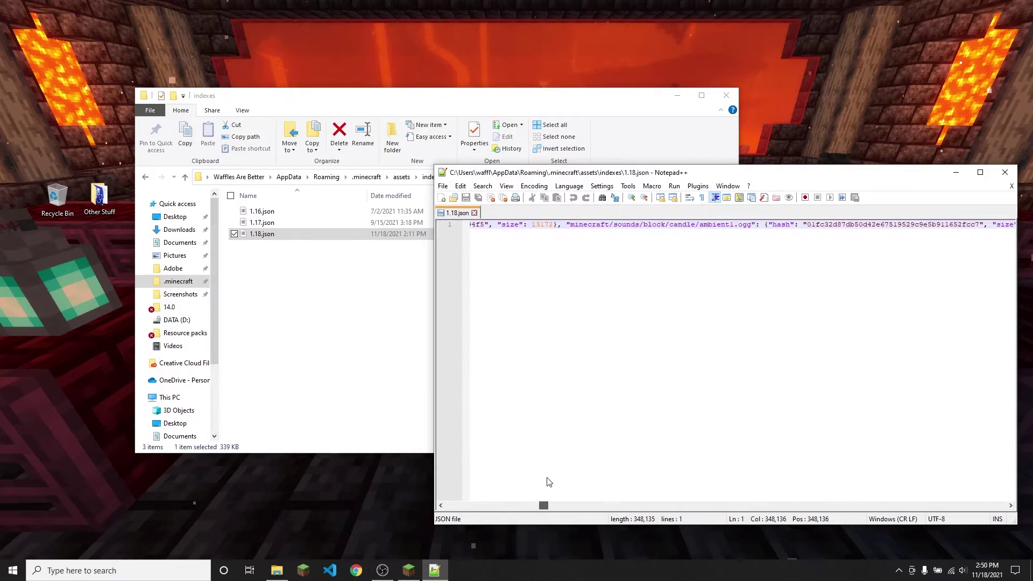
pyautogui.moveTo(418, 483); pyautogui.dragTo(1024, 442)
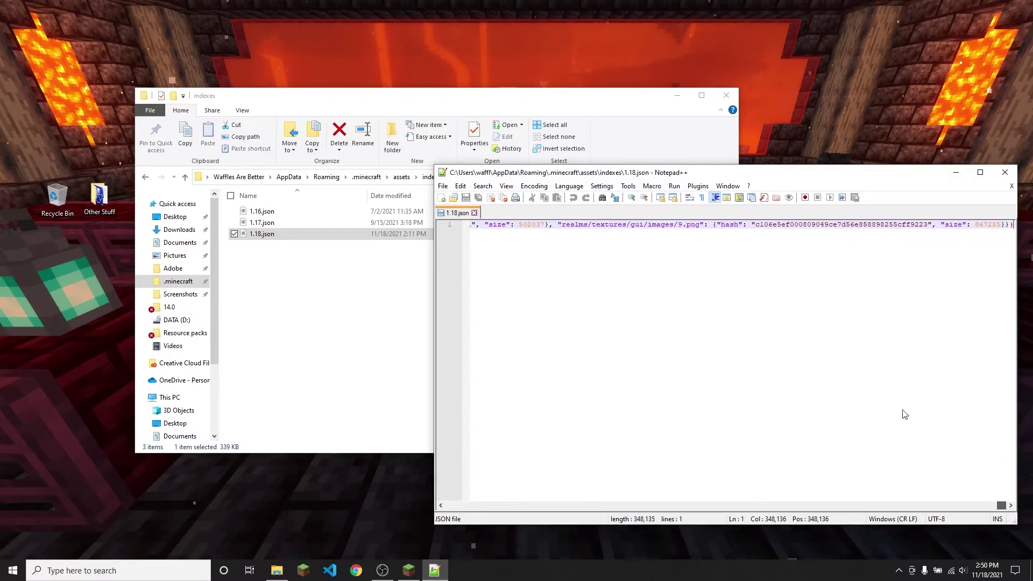
pyautogui.hscroll(-10, 915, 430)
pyautogui.click(980, 172)
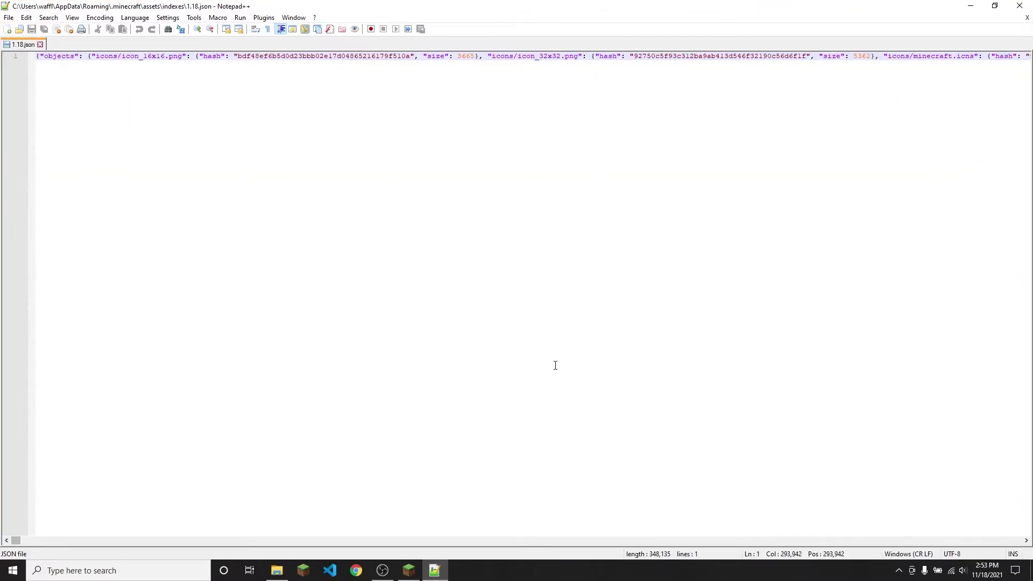
# Step: Search 1.18.json for 'villag' to find the villager death.ogg entry, whose hash starts 97c65b
pyautogui.hotkey('ctrl', 'f')
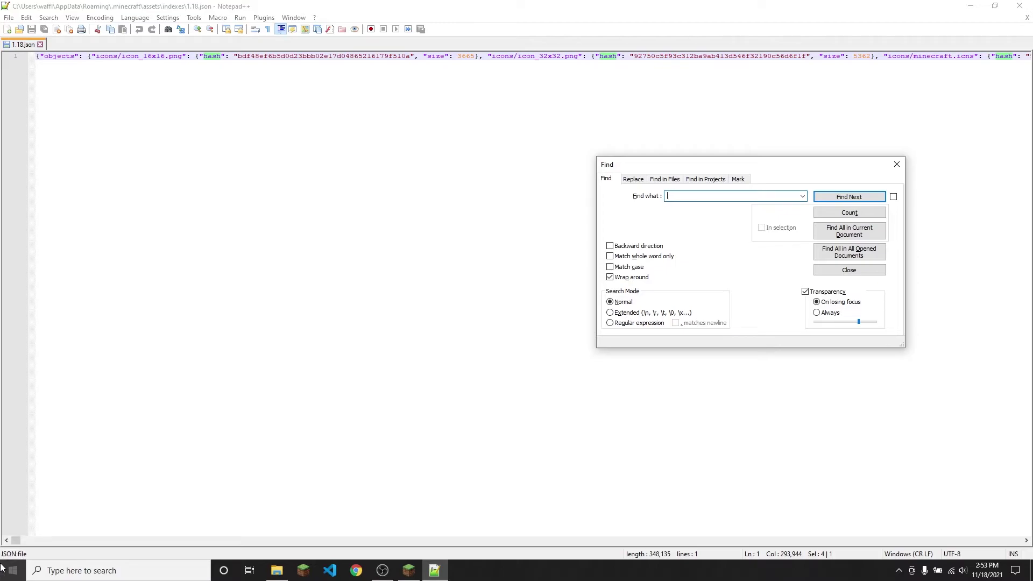
pyautogui.write('villager')
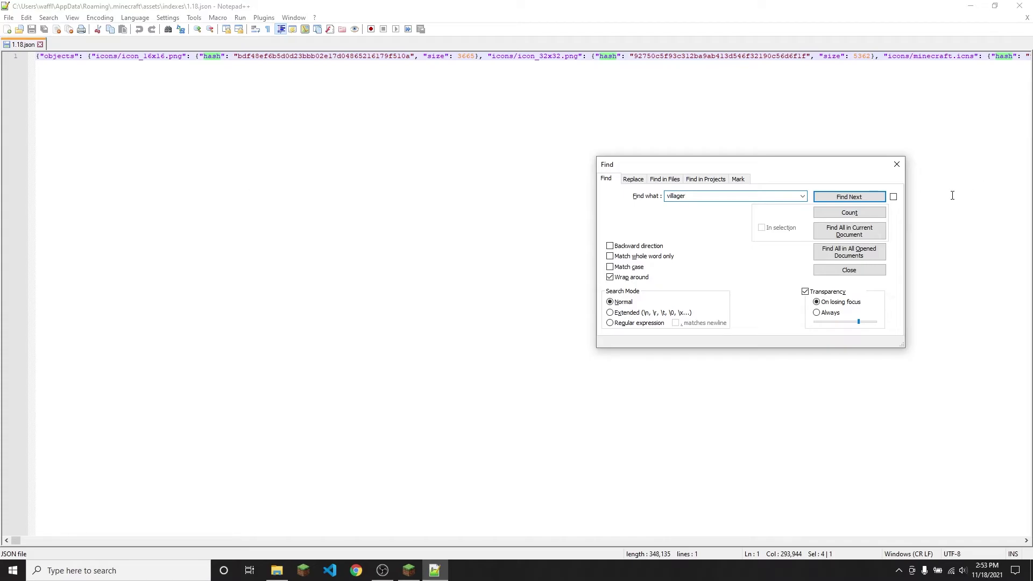
pyautogui.click(876, 197)
pyautogui.click(877, 196)
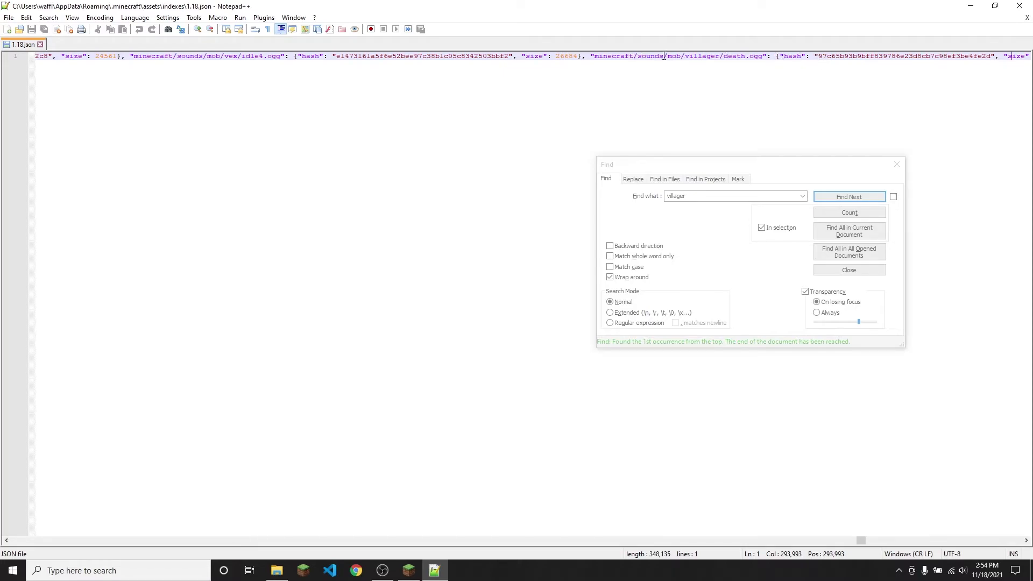
pyautogui.click(437, 56)
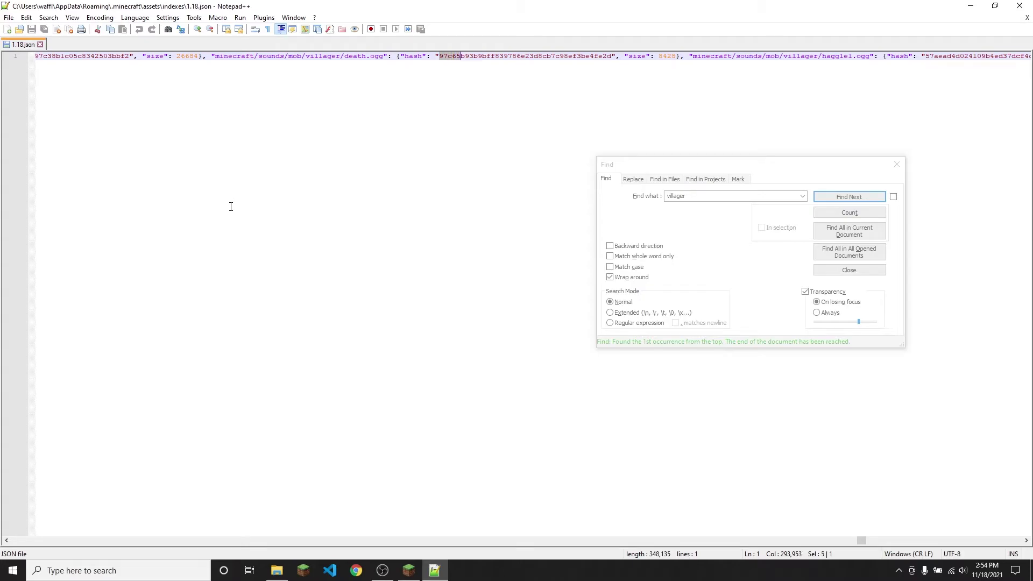
pyautogui.press('Right')
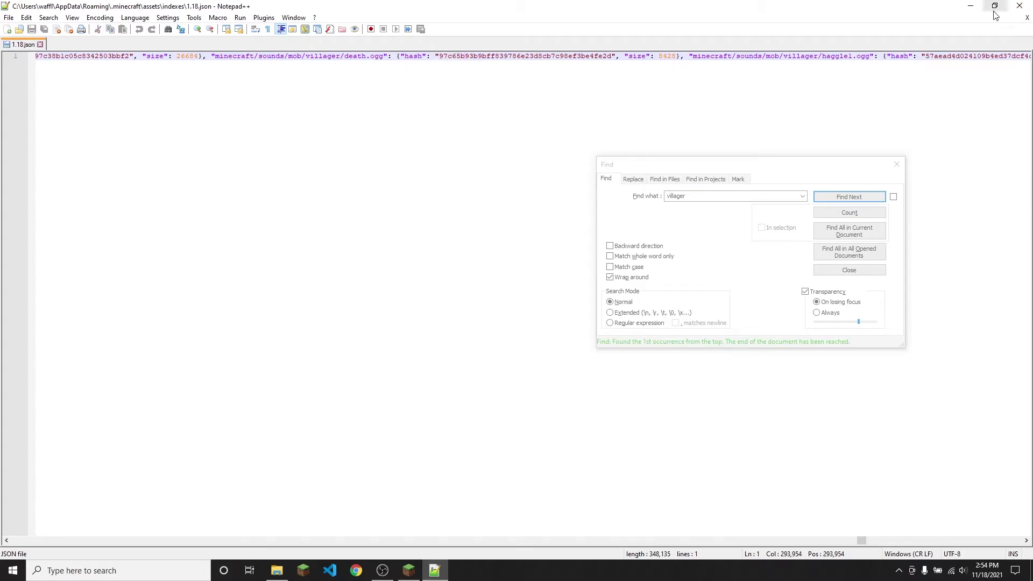
pyautogui.click(972, 6)
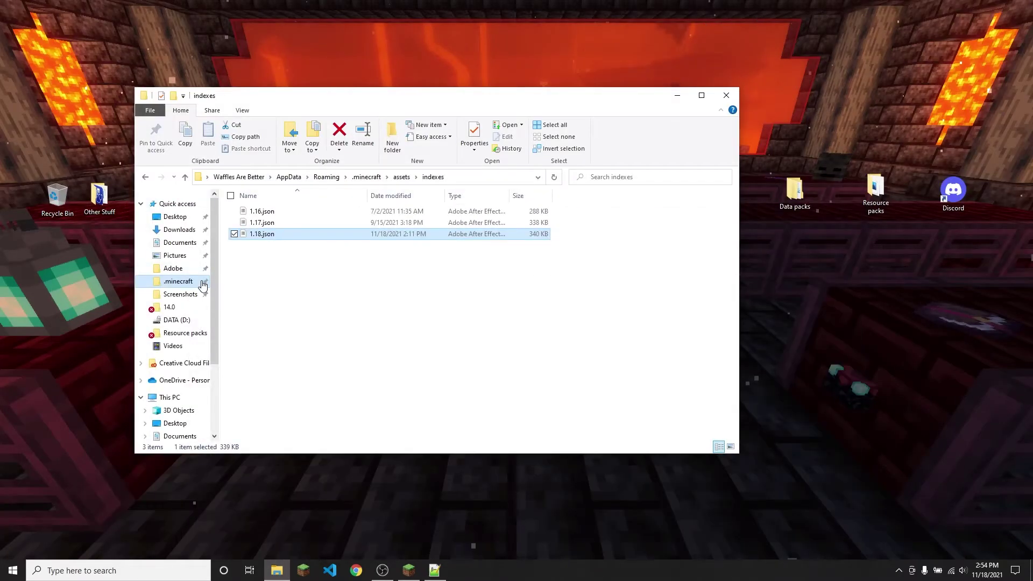
# Step: Go up to assets and open the objects folder, rechecking the hash in Notepad++
pyautogui.click(402, 179)
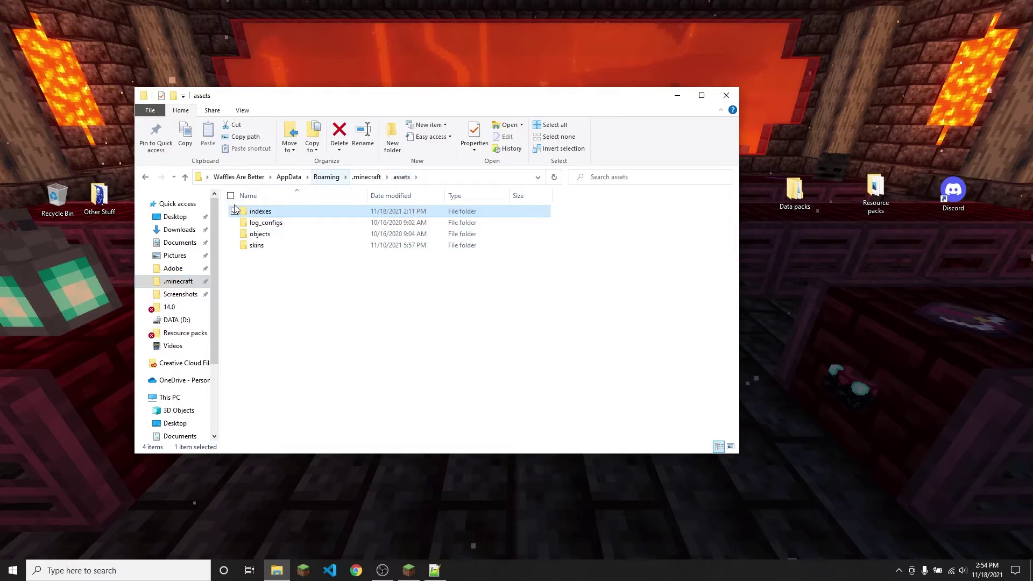
pyautogui.doubleClick(277, 235)
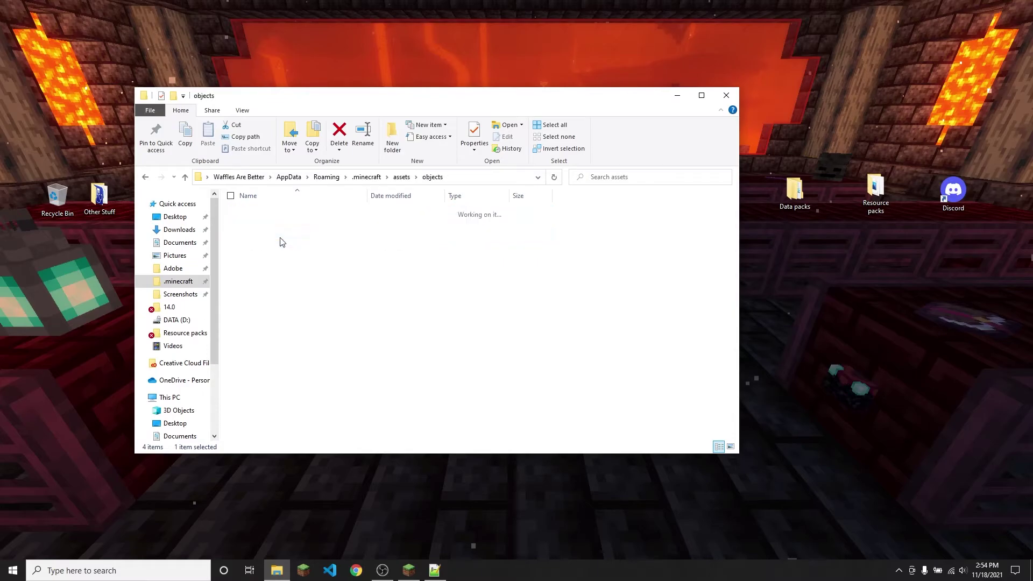
pyautogui.click(436, 575)
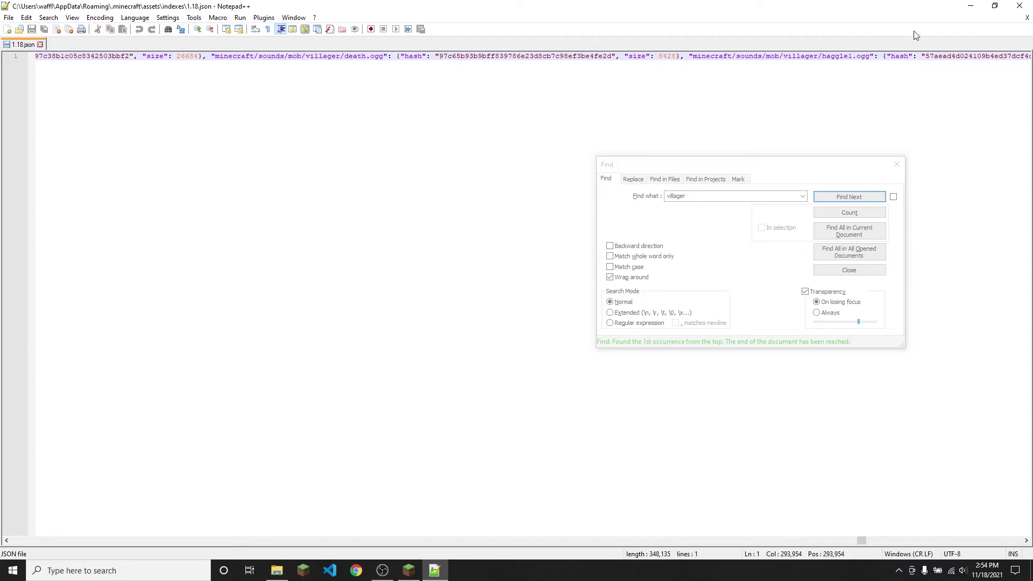
pyautogui.click(971, 6)
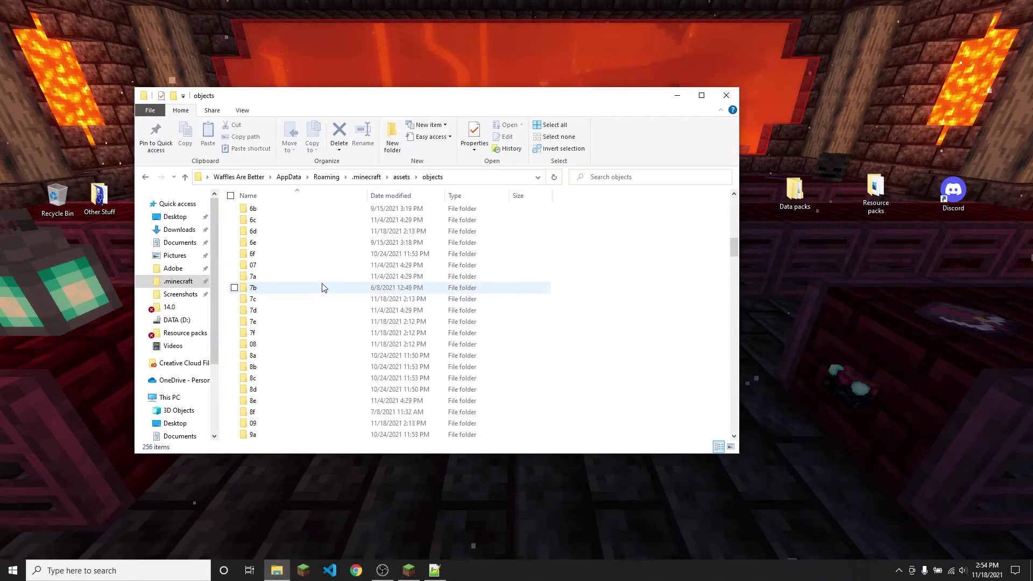
# Step: Open folder 97 and select the 9 KB file starting 97c65b93b9, comparing it with the hash
pyautogui.scroll(-14, 323, 287)
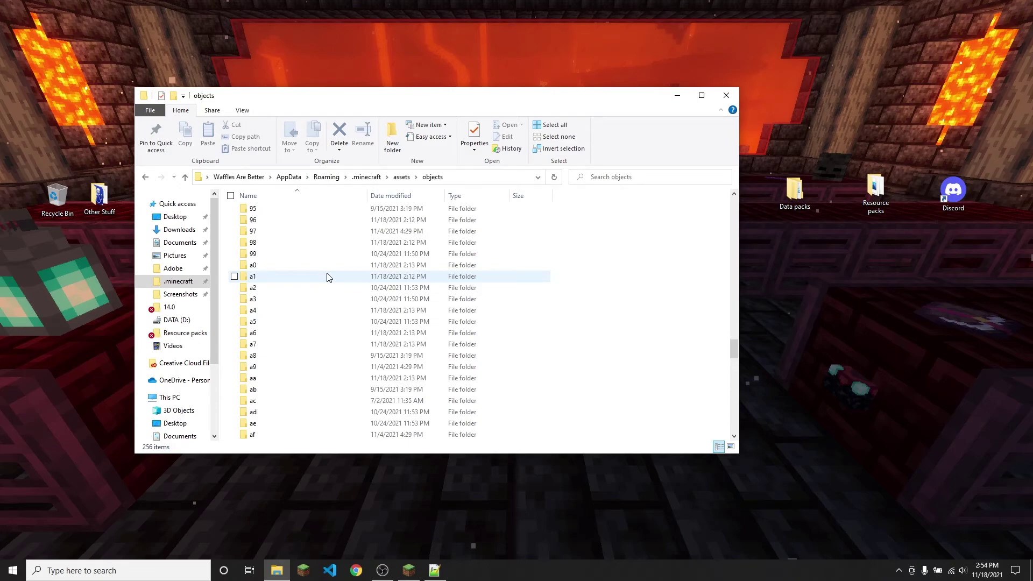
pyautogui.doubleClick(285, 231)
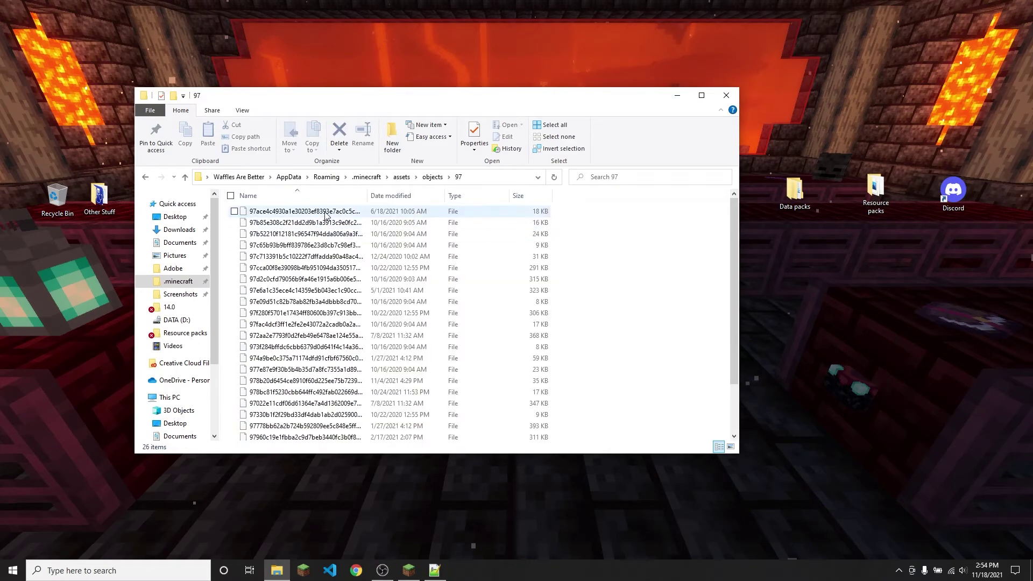
pyautogui.click(274, 246)
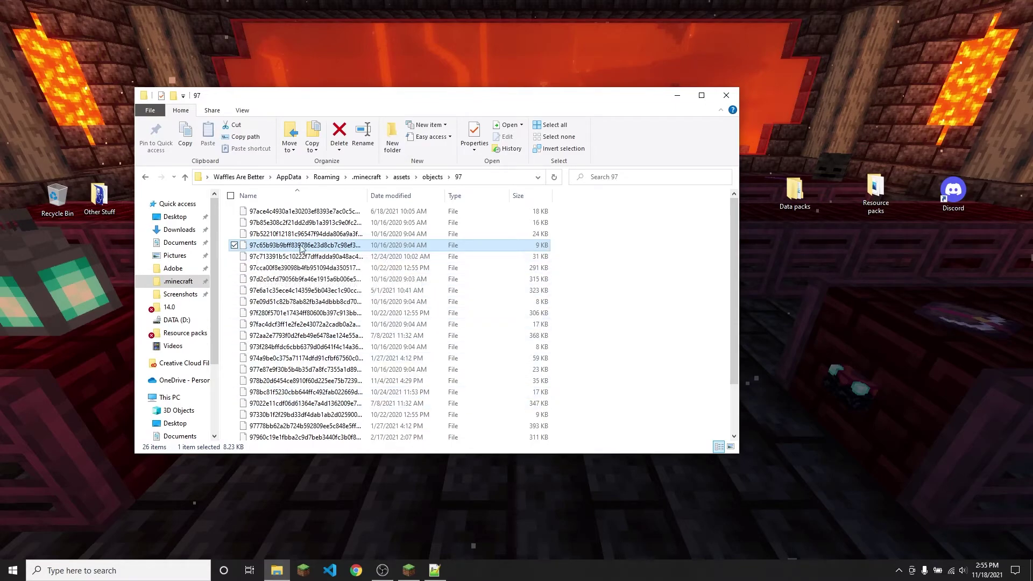
pyautogui.click(434, 570)
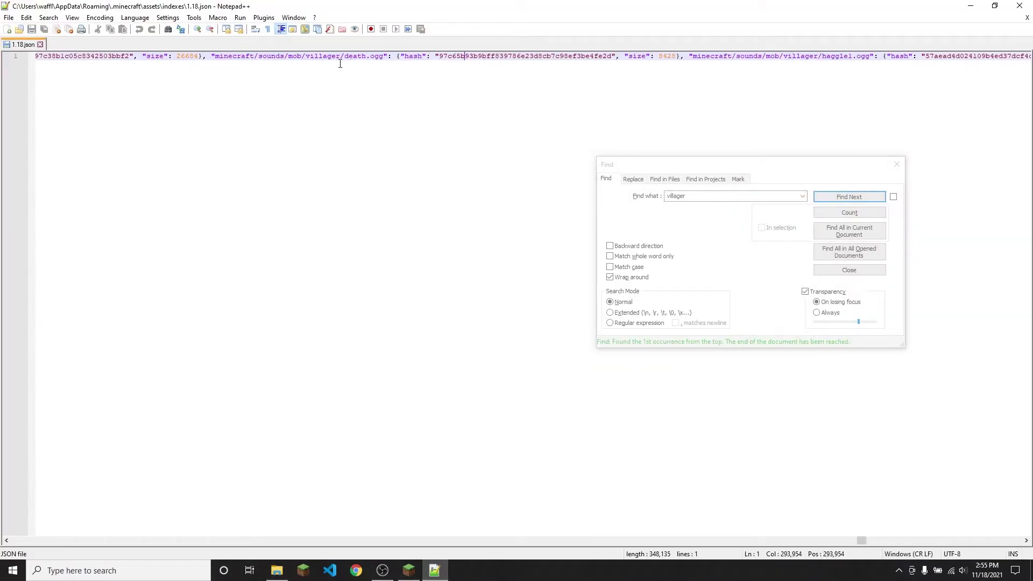
# Step: Paste the copied hash-named sound file onto the desktop
pyautogui.click(970, 6)
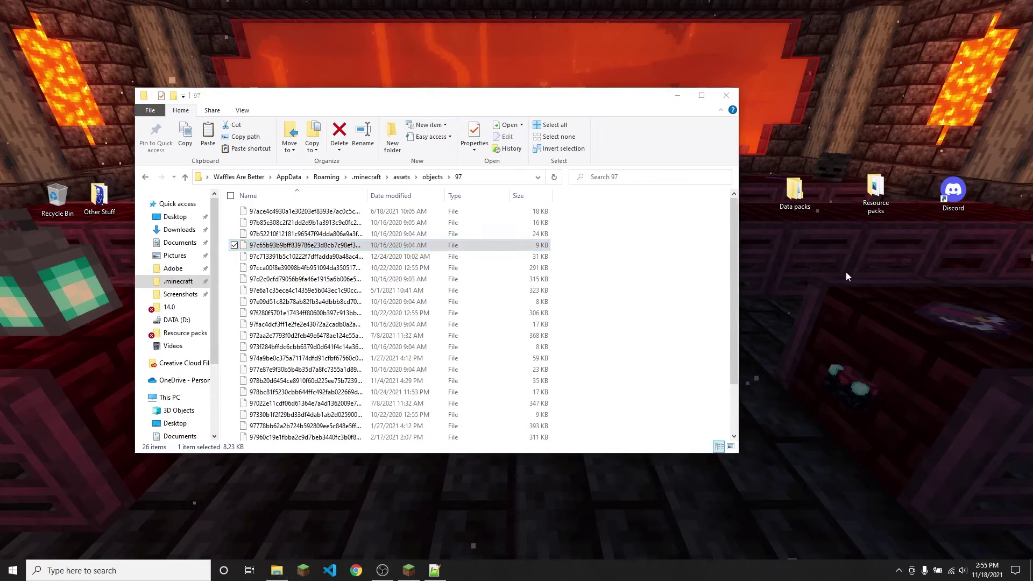
pyautogui.rightClick(831, 273)
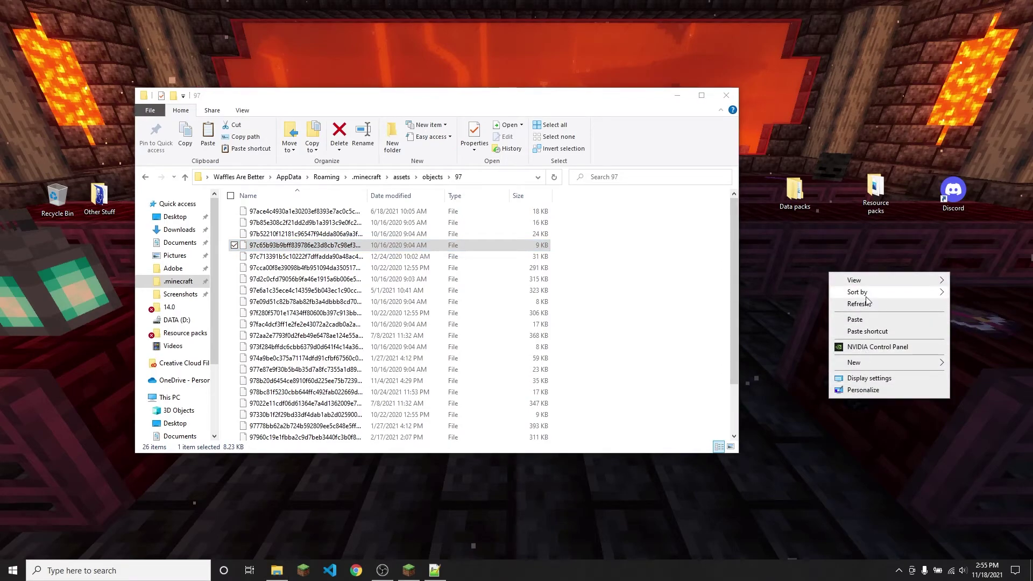
pyautogui.click(865, 319)
pyautogui.click(677, 96)
pyautogui.moveTo(833, 267); pyautogui.dragTo(629, 269)
# Step: Rename the pasted file to death.ogg and place it beside the 1.18-pre4 folder
pyautogui.rightClick(631, 271)
pyautogui.click(674, 483)
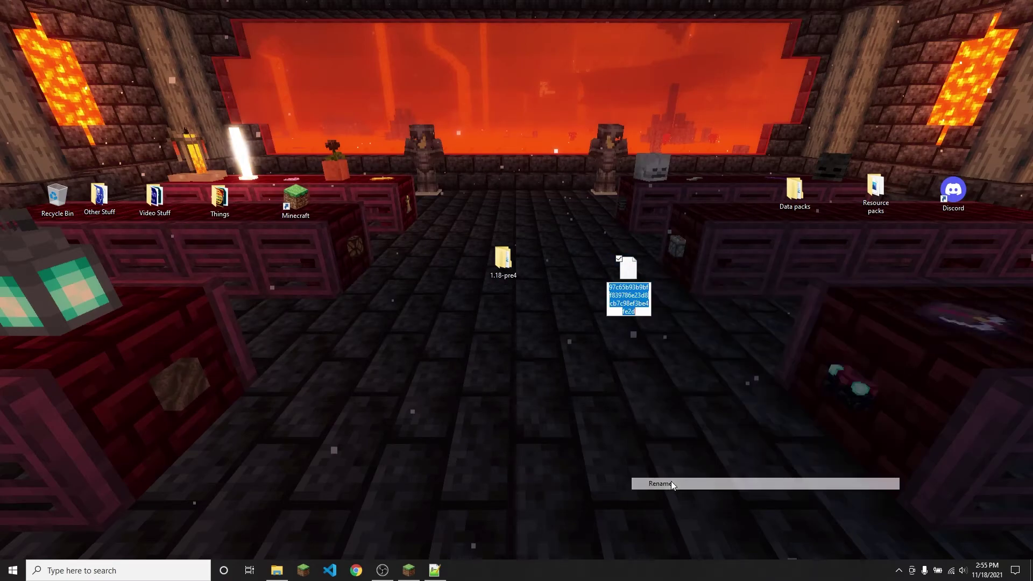
pyautogui.write('death.ogg')
pyautogui.press('Return')
pyautogui.moveTo(20, 24); pyautogui.dragTo(437, 214)
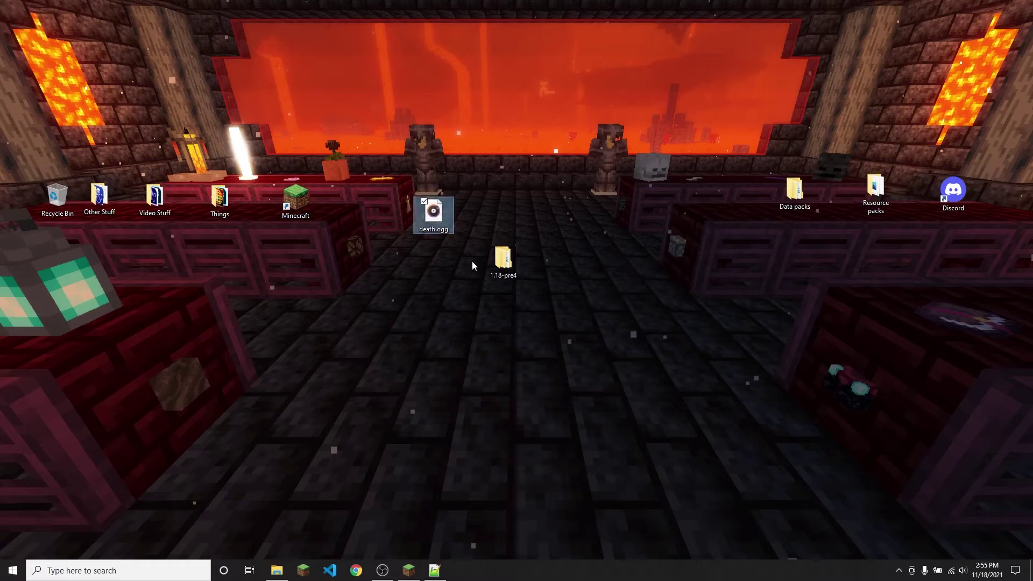
# Step: Play death.ogg in Groove Music, close the player, and reposition the icon on the desktop
pyautogui.doubleClick(443, 211)
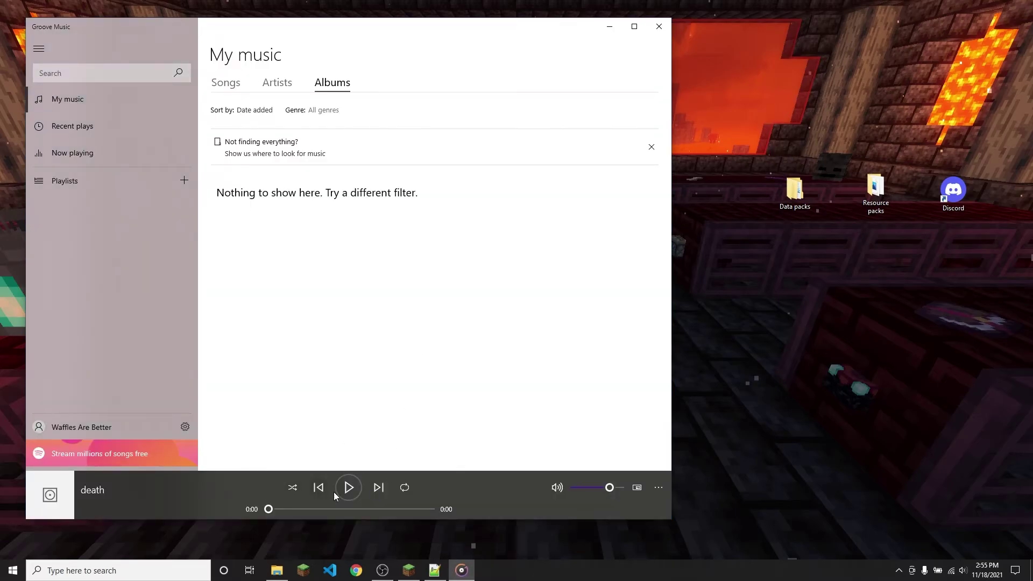
pyautogui.click(348, 487)
pyautogui.click(658, 26)
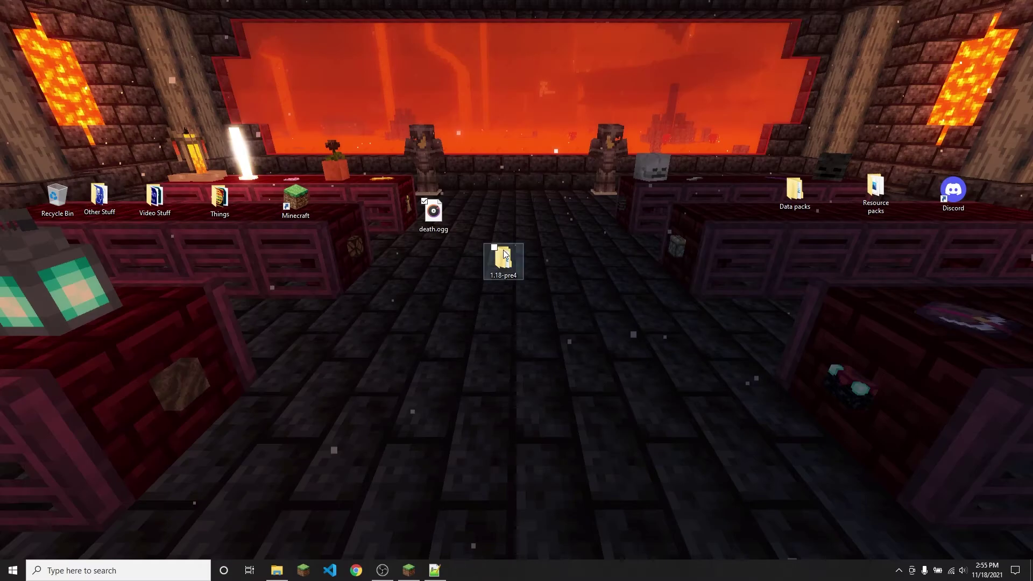
pyautogui.moveTo(450, 215); pyautogui.dragTo(58, 196)
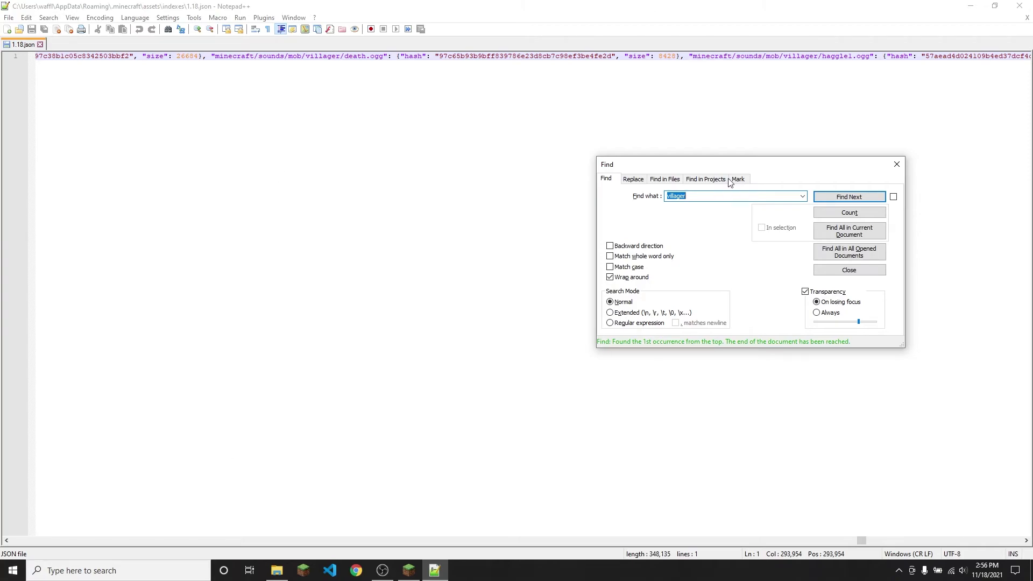
pyautogui.click(896, 164)
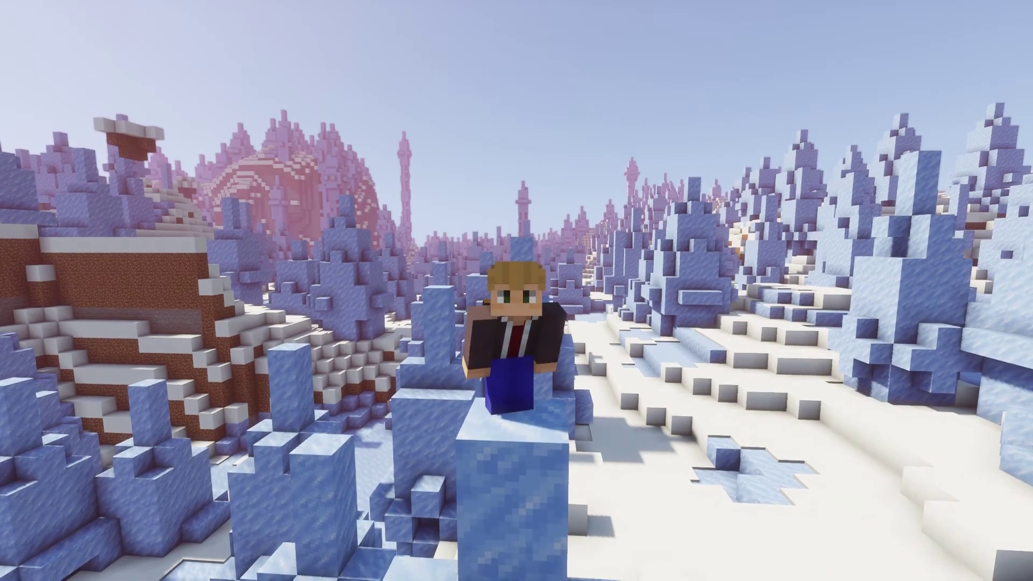